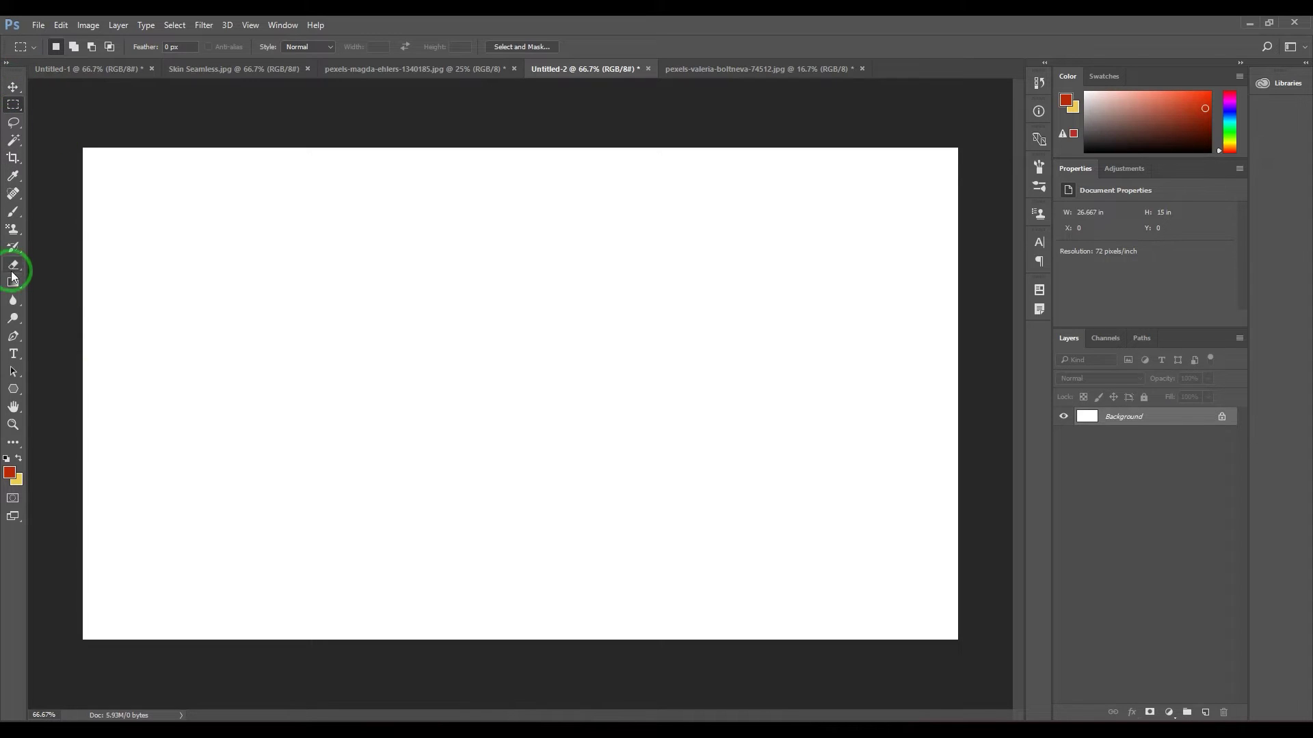
# - Swap the Clone Stamp for the Pattern Stamp Tool from the toolbar flyout
pyautogui.moveTo(11, 231)
pyautogui.mouseDown()
pyautogui.moveTo(87, 233)
pyautogui.moveTo(95, 252)
pyautogui.mouseUp()
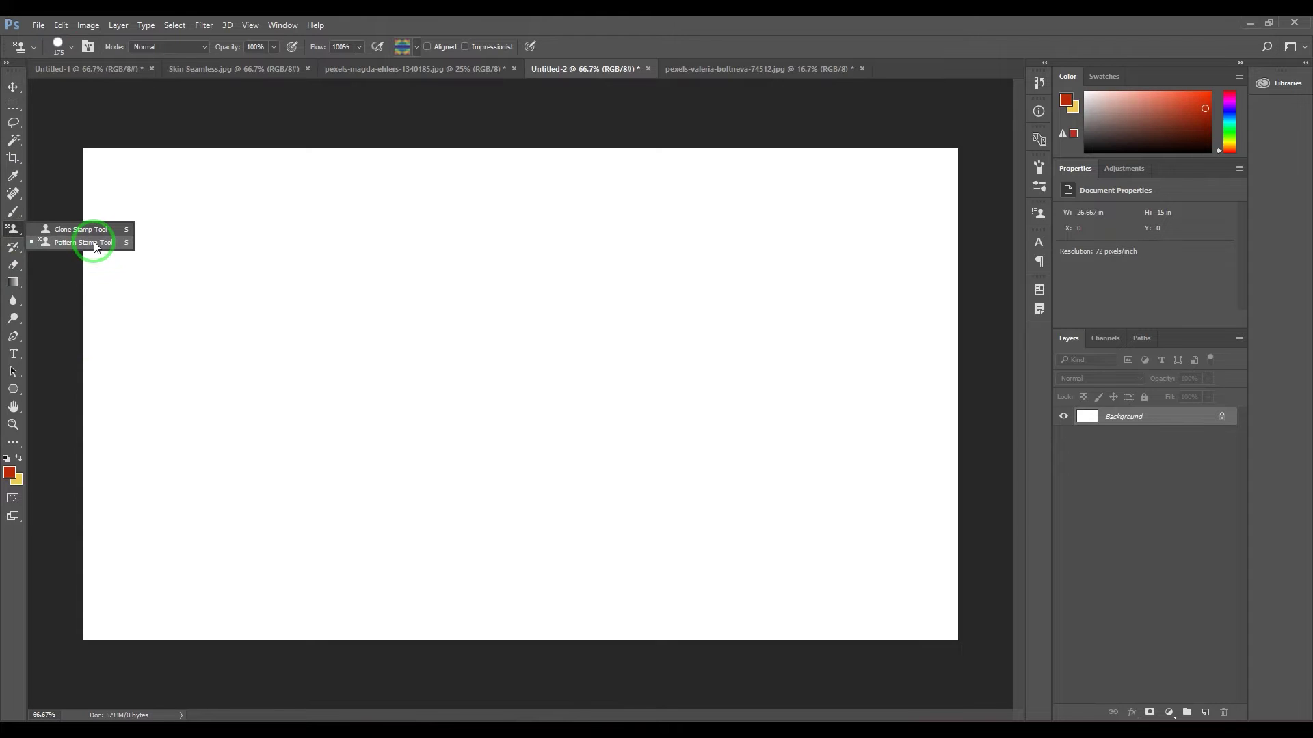
pyautogui.moveTo(95, 248); pyautogui.dragTo(104, 231)
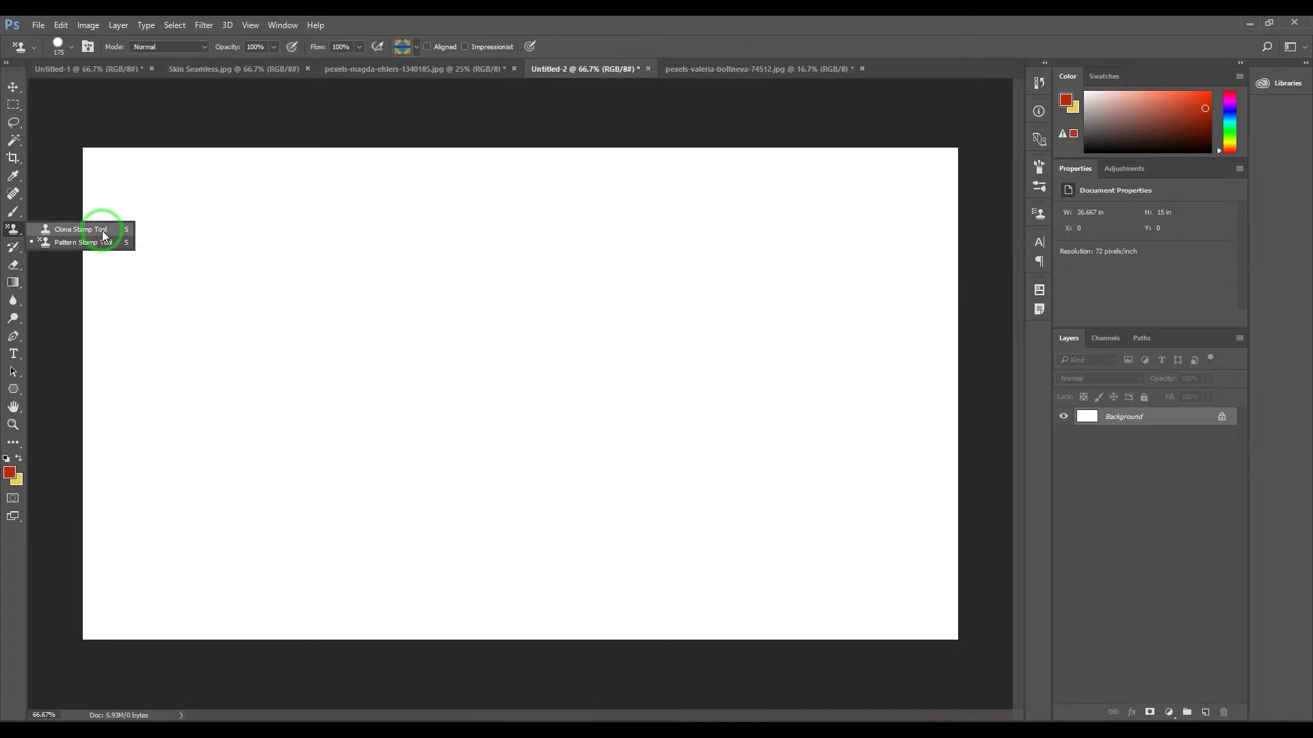
# - Set the Pattern Stamp to use the checkerboard pattern
pyautogui.click(107, 243)
pyautogui.click(401, 46)
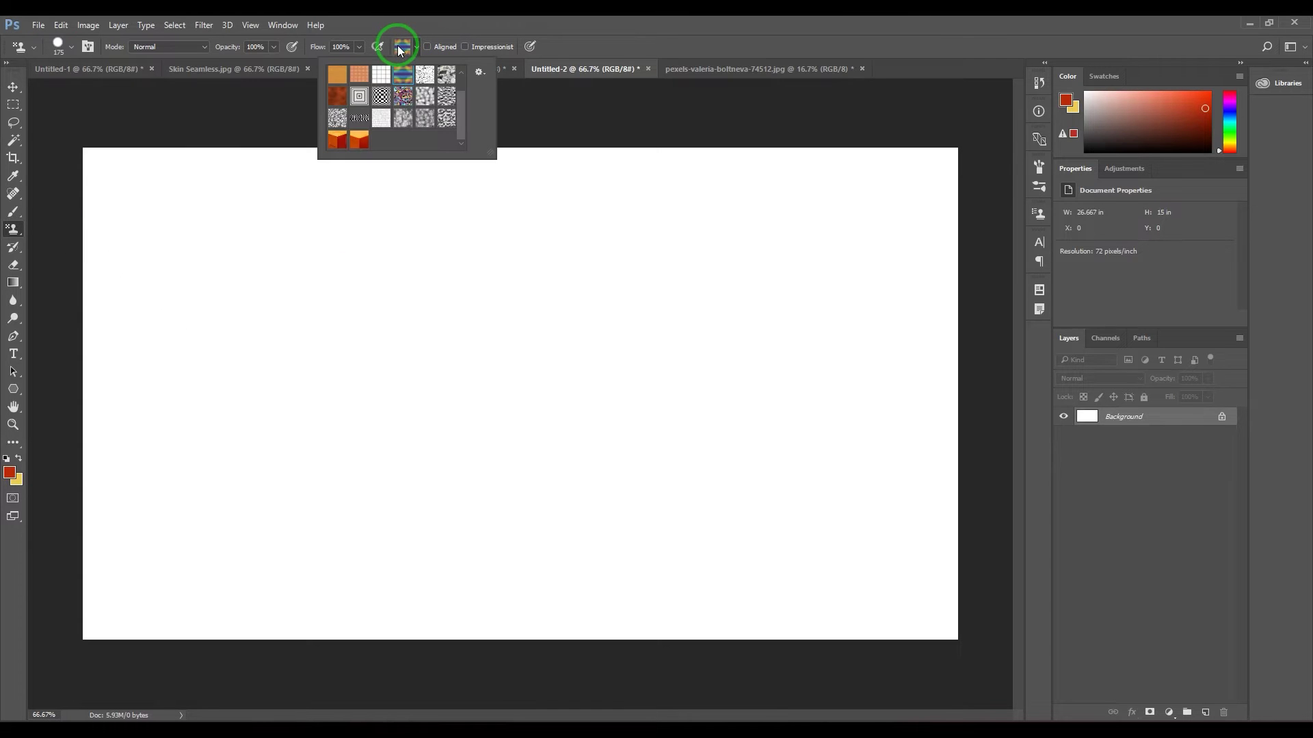
pyautogui.doubleClick(381, 96)
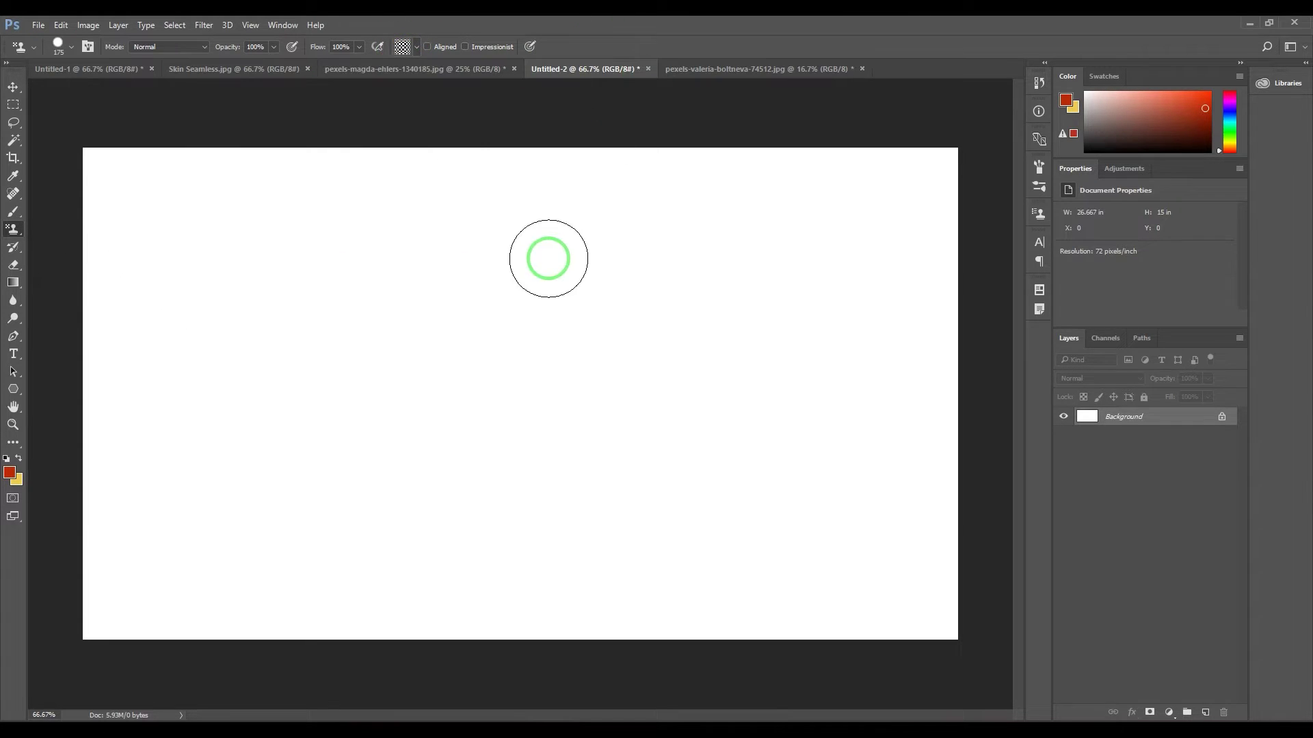
# - Paint checker strokes, undo them, then paint a fresh checker band across the canvas
pyautogui.moveTo(548, 258)
pyautogui.mouseDown()
pyautogui.moveTo(410, 235)
pyautogui.moveTo(396, 280)
pyautogui.moveTo(235, 330)
pyautogui.moveTo(258, 372)
pyautogui.moveTo(372, 425)
pyautogui.moveTo(636, 453)
pyautogui.mouseUp()
pyautogui.moveTo(653, 378)
pyautogui.mouseDown()
pyautogui.moveTo(674, 445)
pyautogui.moveTo(469, 491)
pyautogui.mouseUp()
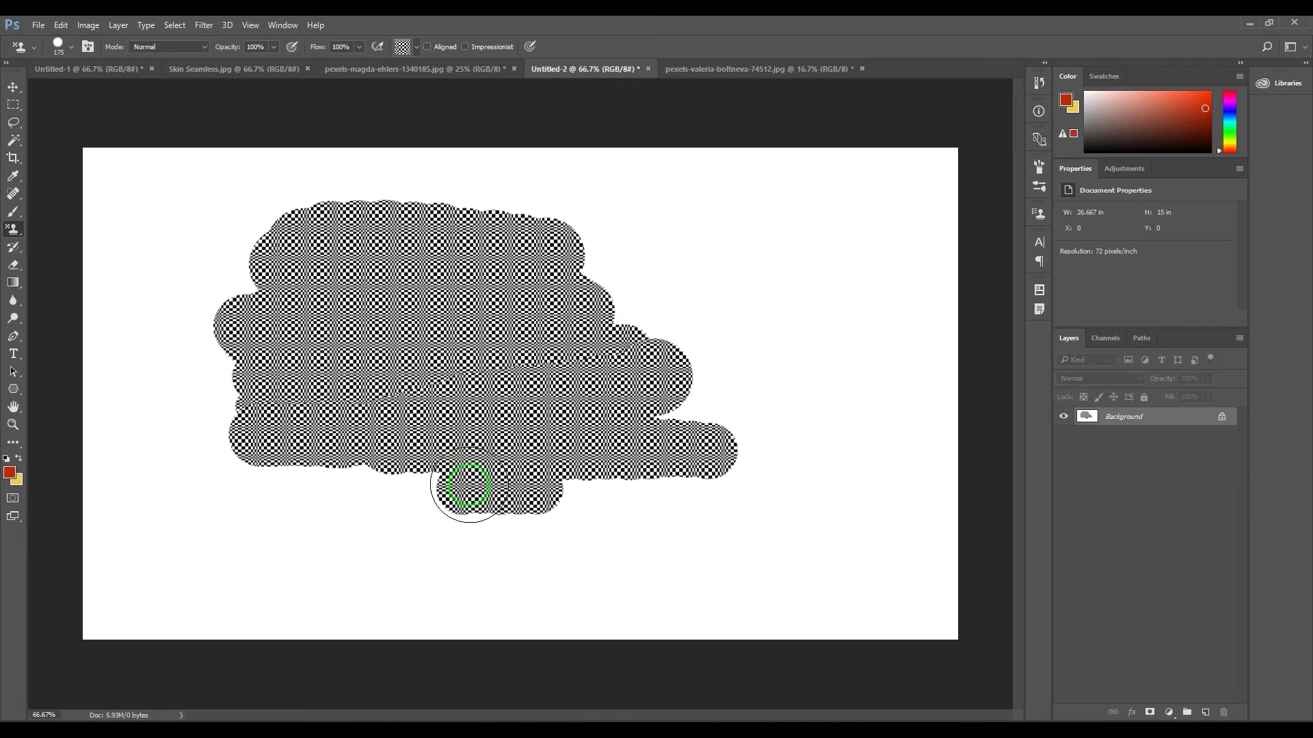
pyautogui.hotkey('ctrl', 'z')
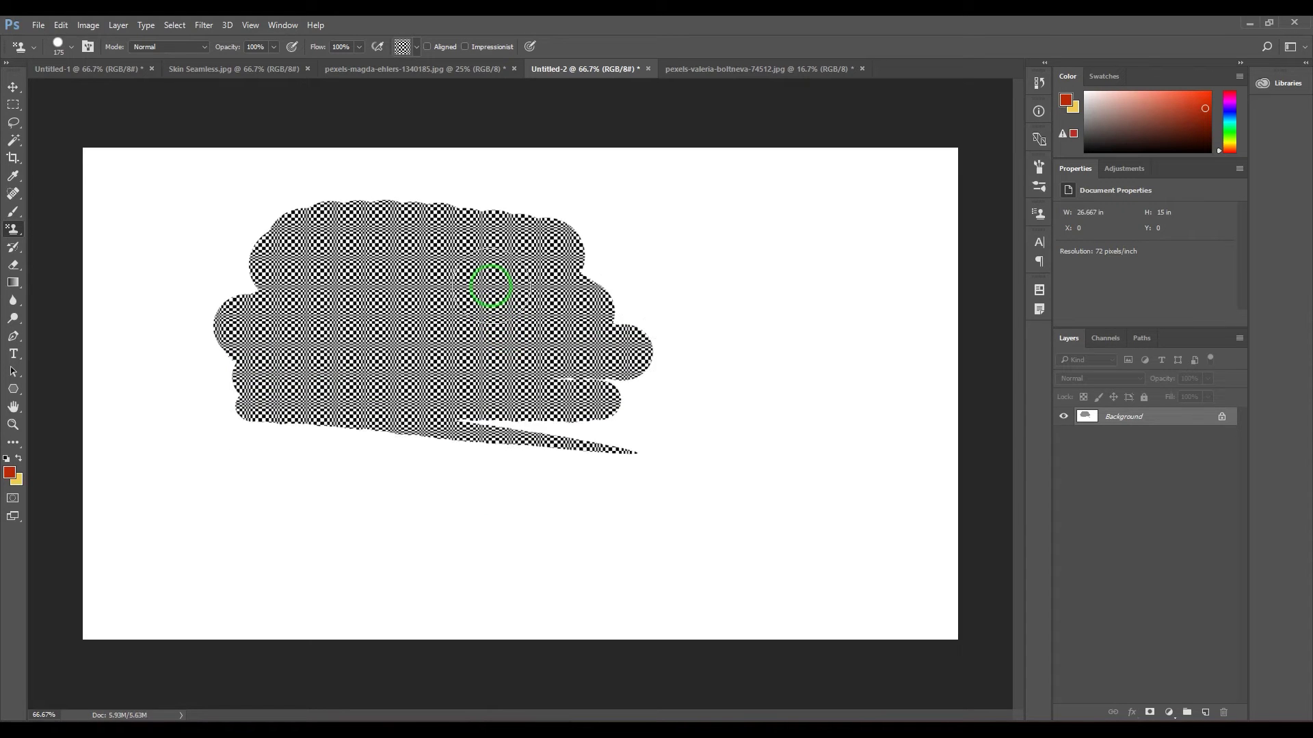
pyautogui.hotkey('ctrl', 'alt', 'z')
pyautogui.moveTo(307, 252)
pyautogui.mouseDown()
pyautogui.moveTo(337, 294)
pyautogui.moveTo(592, 308)
pyautogui.moveTo(606, 331)
pyautogui.moveTo(688, 376)
pyautogui.moveTo(572, 404)
pyautogui.moveTo(629, 397)
pyautogui.mouseUp()
# - Add an empty layer, test a rainbow stripe pattern stroke, then undo it
pyautogui.hotkey('ctrl', 'alt', 'z')
pyautogui.click(411, 48)
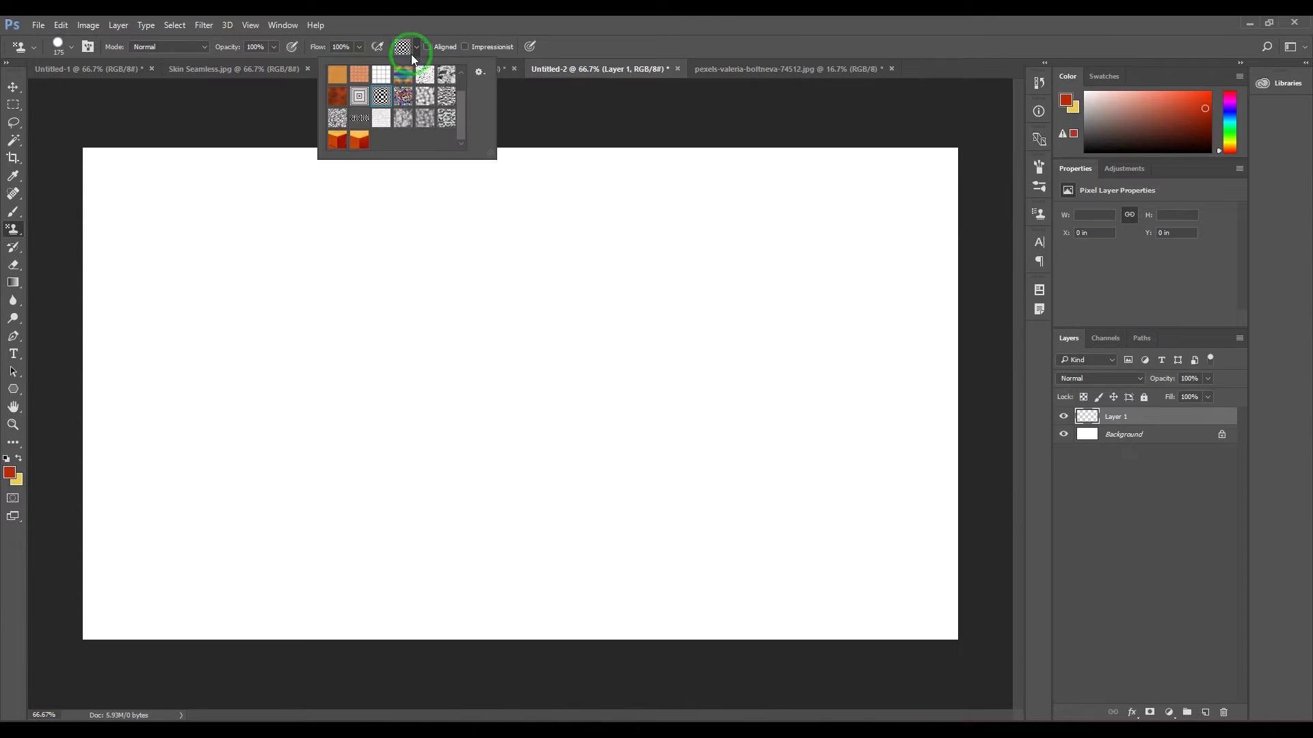
pyautogui.moveTo(489, 390)
pyautogui.mouseDown()
pyautogui.moveTo(370, 284)
pyautogui.moveTo(513, 264)
pyautogui.moveTo(591, 213)
pyautogui.moveTo(469, 185)
pyautogui.moveTo(556, 184)
pyautogui.moveTo(493, 176)
pyautogui.moveTo(458, 288)
pyautogui.mouseUp()
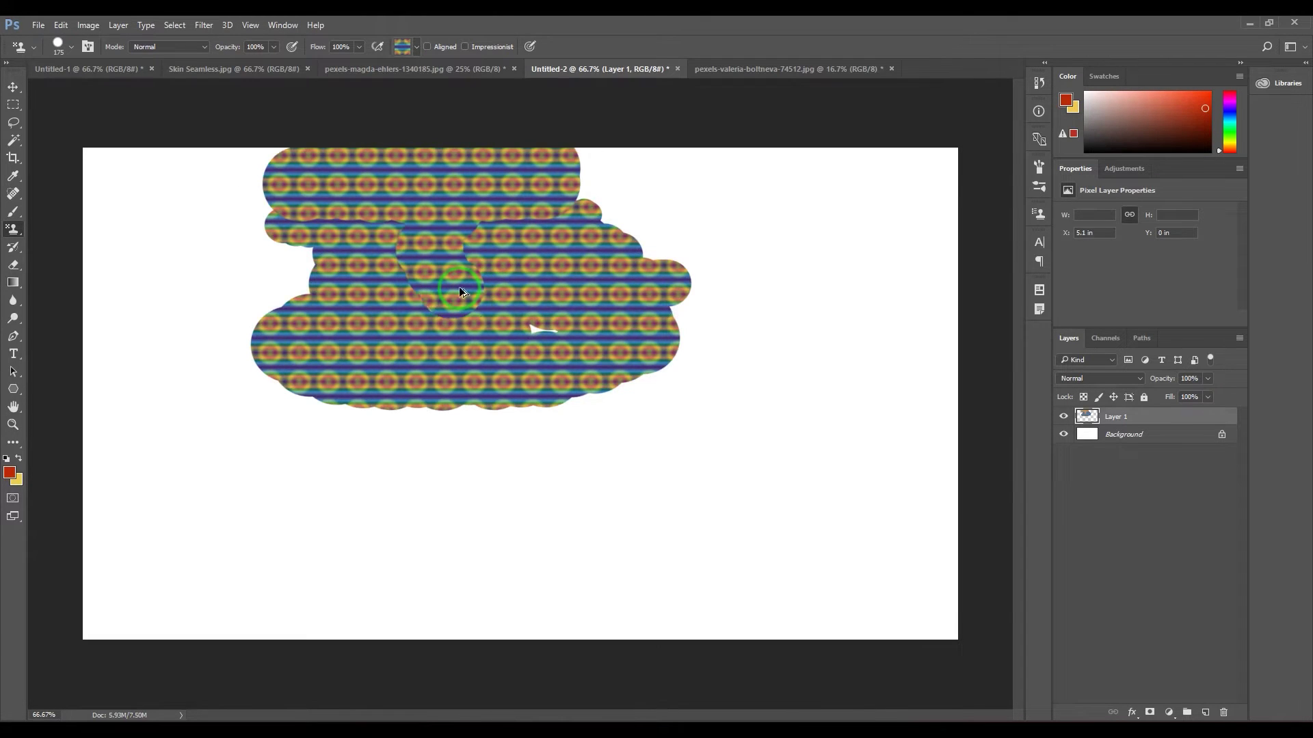
pyautogui.hotkey('ctrl', 'alt', 'z')
pyautogui.hotkey('ctrl', 'alt', 'z')
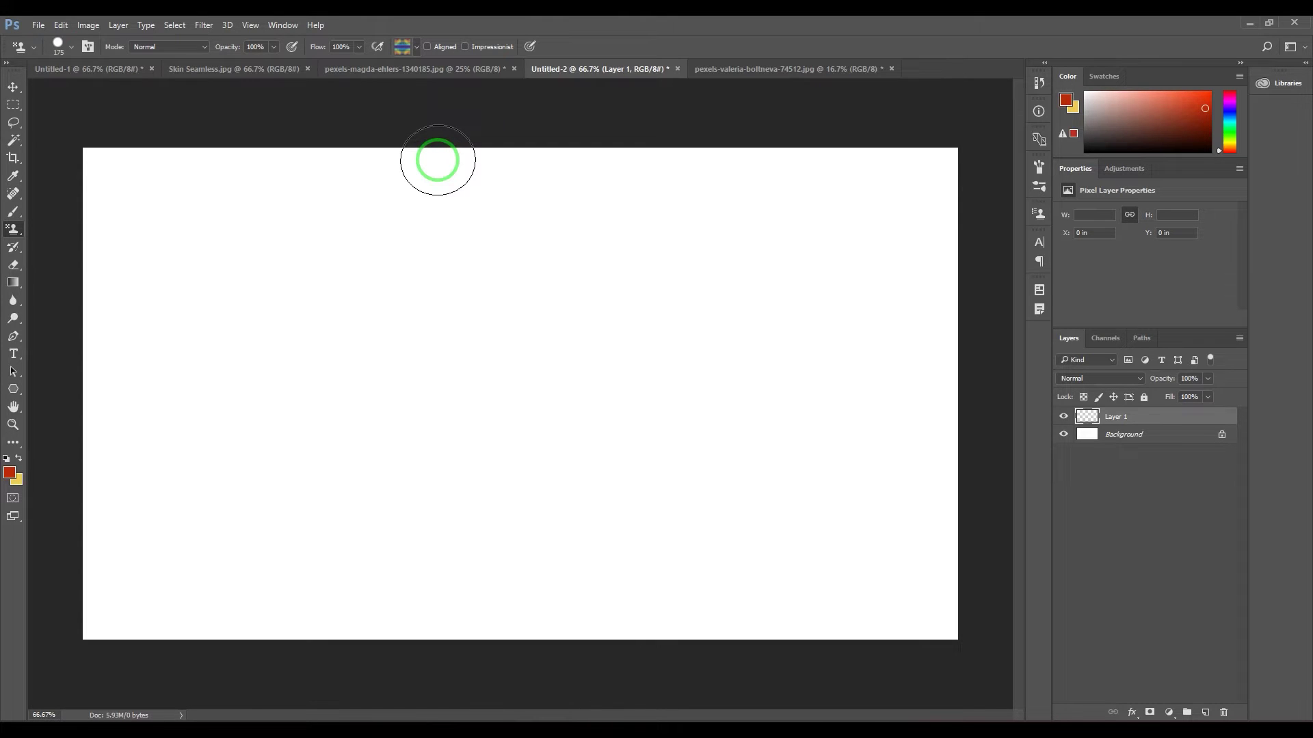
# - Define a marquee of the bouquet's flowers as a new pattern, then add a new layer in Untitled-2
pyautogui.click(711, 67)
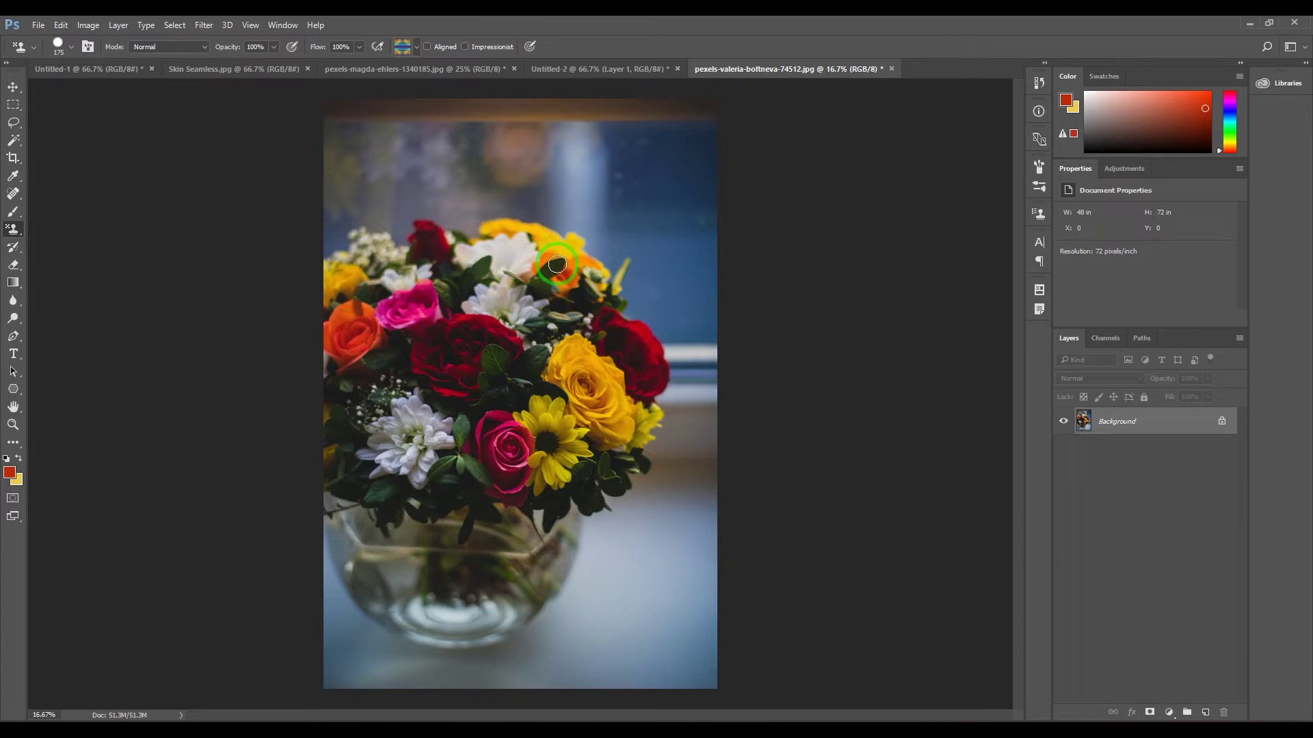
pyautogui.press('m')
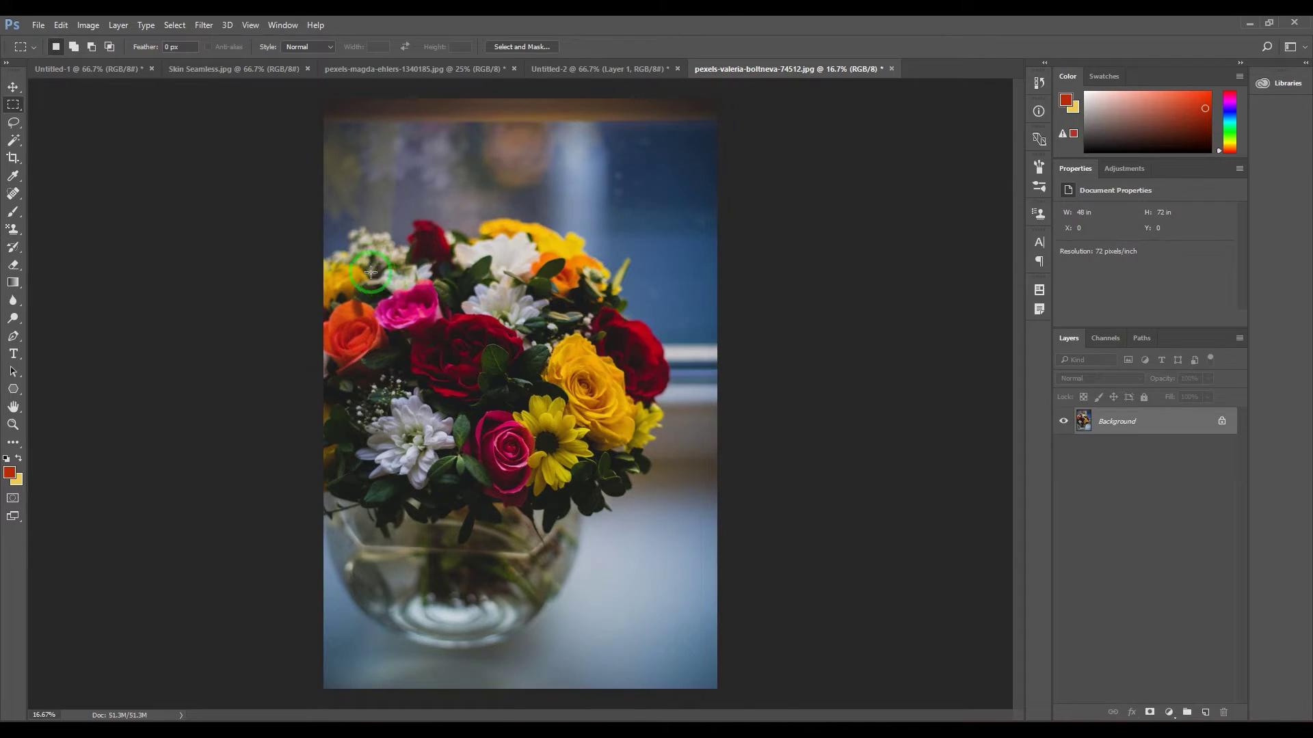
pyautogui.moveTo(363, 269); pyautogui.dragTo(603, 481)
pyautogui.click(61, 24)
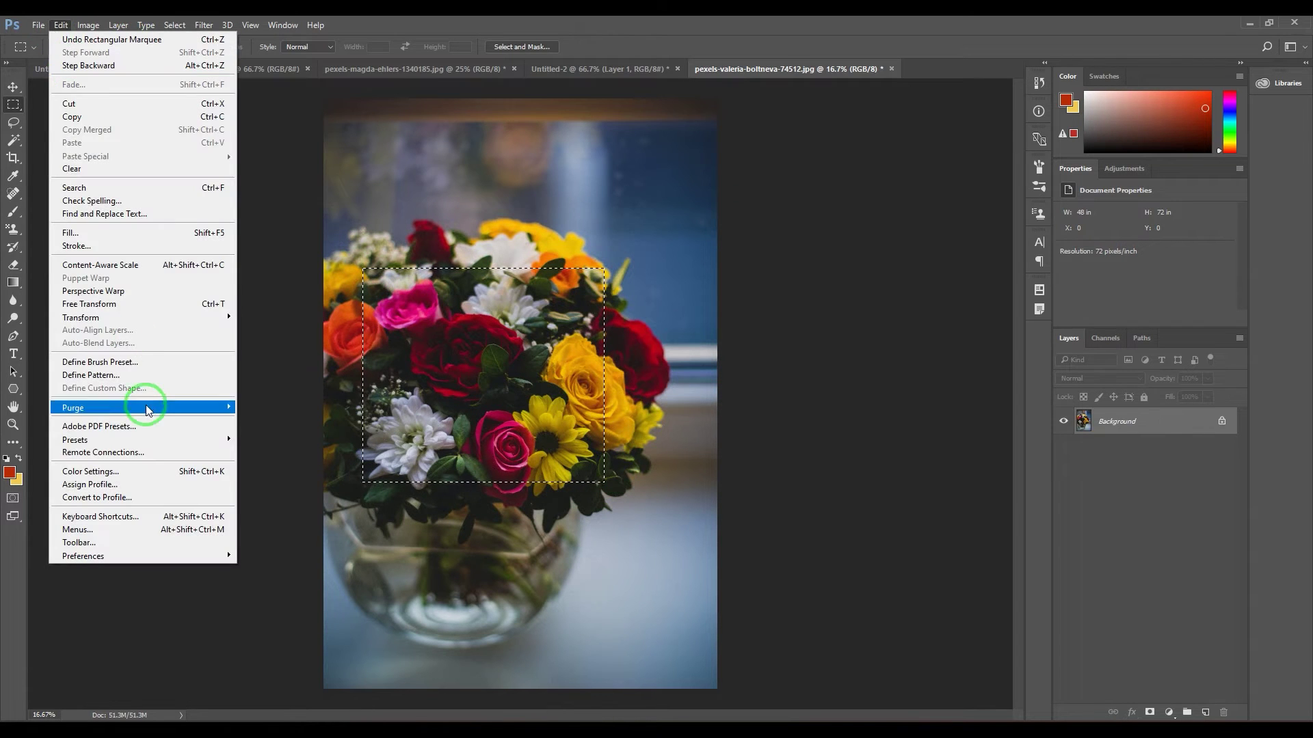
pyautogui.click(145, 382)
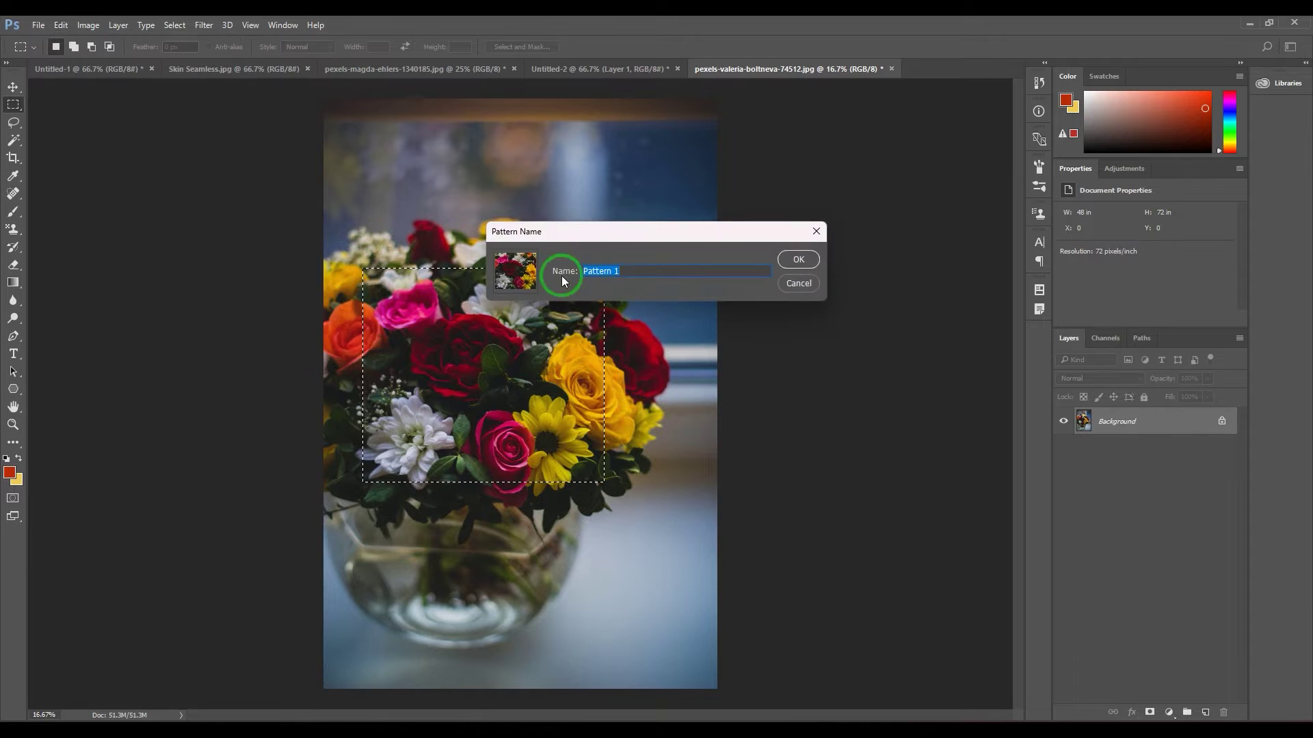
pyautogui.click(800, 263)
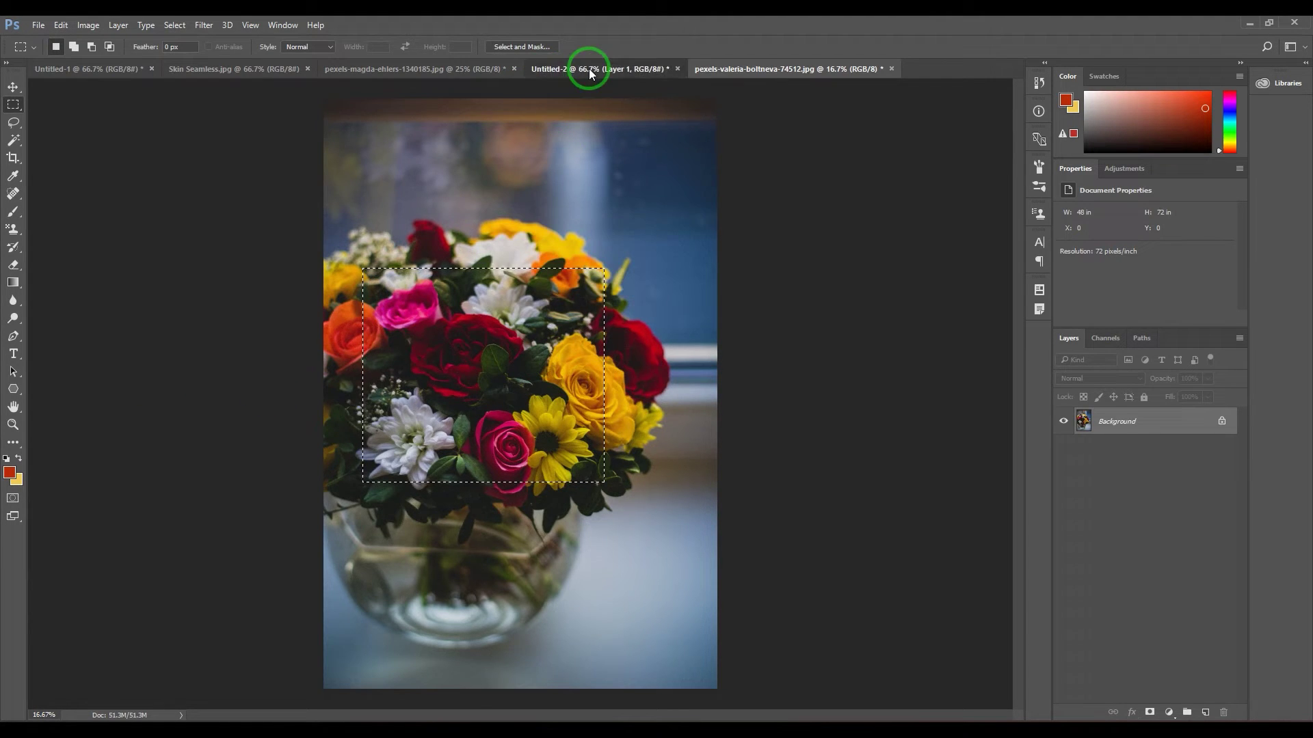
pyautogui.click(588, 68)
pyautogui.hotkey('ctrl', 'shift', 'alt', 'n')
# - Paint flower-pattern bands across the whole canvas, then undo all of them
pyautogui.click(13, 229)
pyautogui.click(417, 47)
pyautogui.click(380, 140)
pyautogui.moveTo(588, 260)
pyautogui.mouseDown()
pyautogui.moveTo(328, 269)
pyautogui.moveTo(324, 359)
pyautogui.mouseUp()
pyautogui.moveTo(489, 394); pyautogui.dragTo(571, 346)
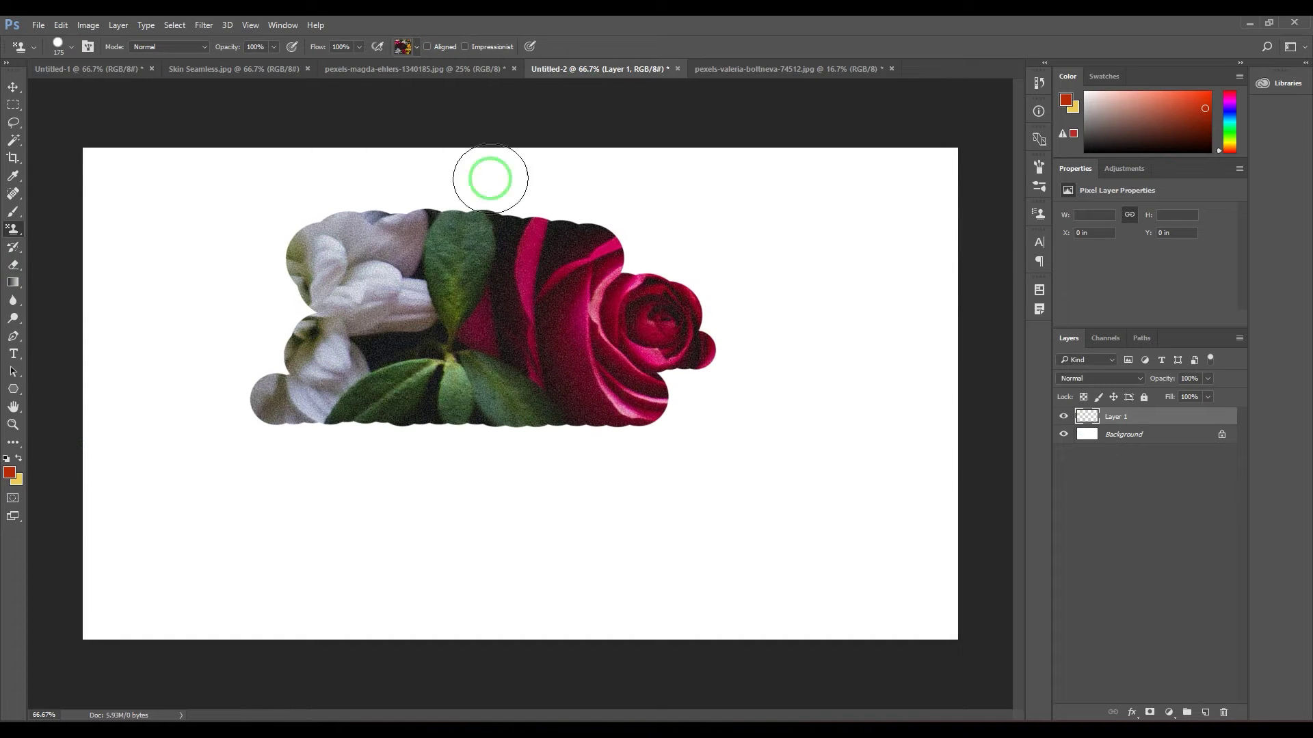
pyautogui.moveTo(445, 214); pyautogui.dragTo(220, 200)
pyautogui.moveTo(726, 136)
pyautogui.mouseDown()
pyautogui.moveTo(486, 293)
pyautogui.moveTo(417, 321)
pyautogui.mouseUp()
pyautogui.moveTo(630, 460)
pyautogui.mouseDown()
pyautogui.moveTo(399, 462)
pyautogui.moveTo(350, 525)
pyautogui.moveTo(571, 586)
pyautogui.mouseUp()
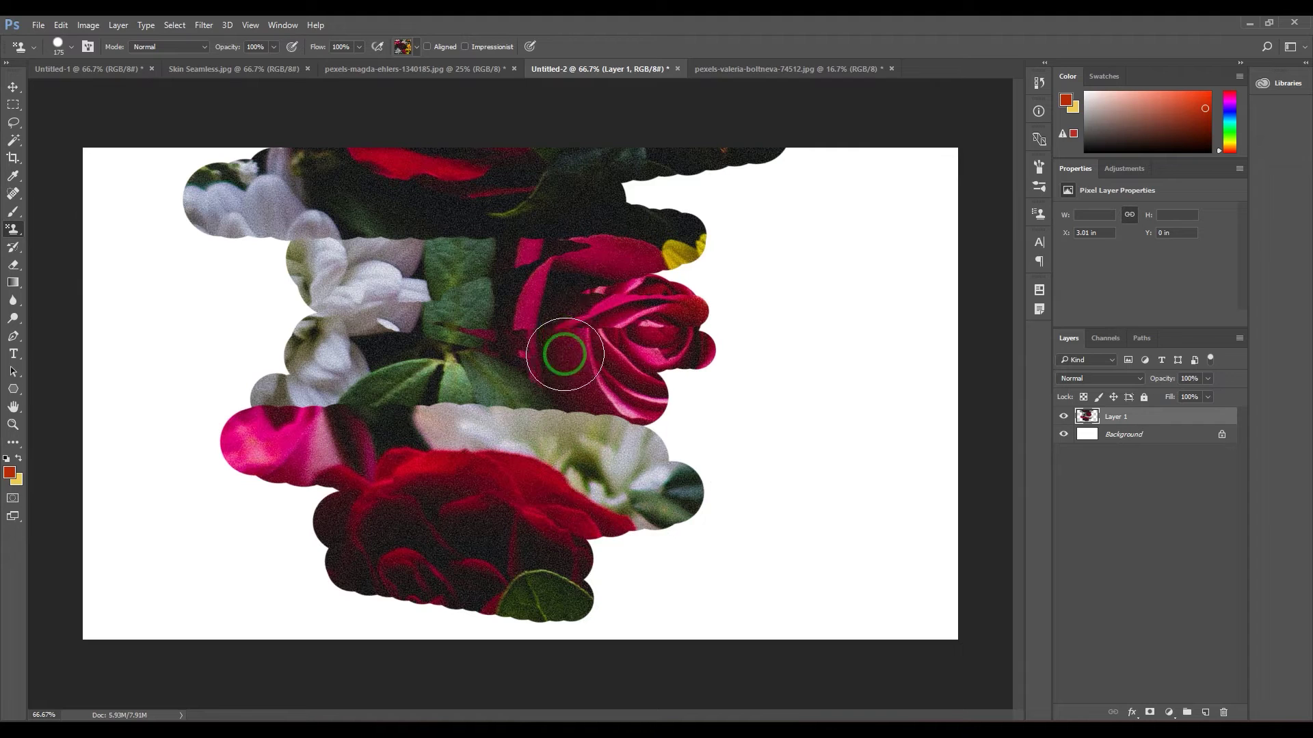
pyautogui.hotkey('ctrl', 'alt', 'z')
pyautogui.hotkey('ctrl', 'alt', 'z')
pyautogui.hotkey('ctrl', 'alt', 'z')
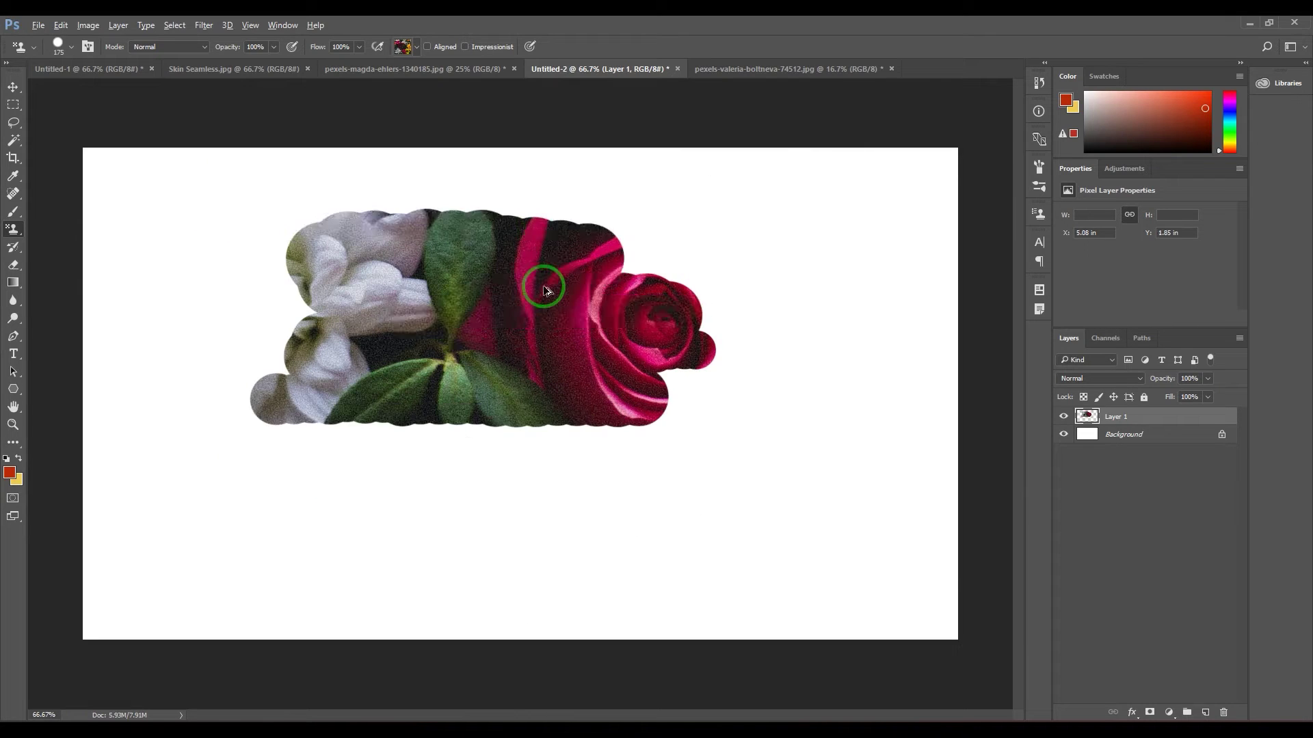
# - Paint a thin flower stroke at brush size 80, then undo it
pyautogui.press('[')
pyautogui.press('[')
pyautogui.press('[')
pyautogui.press('[')
pyautogui.moveTo(536, 287)
pyautogui.mouseDown()
pyautogui.moveTo(390, 276)
pyautogui.moveTo(536, 296)
pyautogui.moveTo(565, 335)
pyautogui.mouseUp()
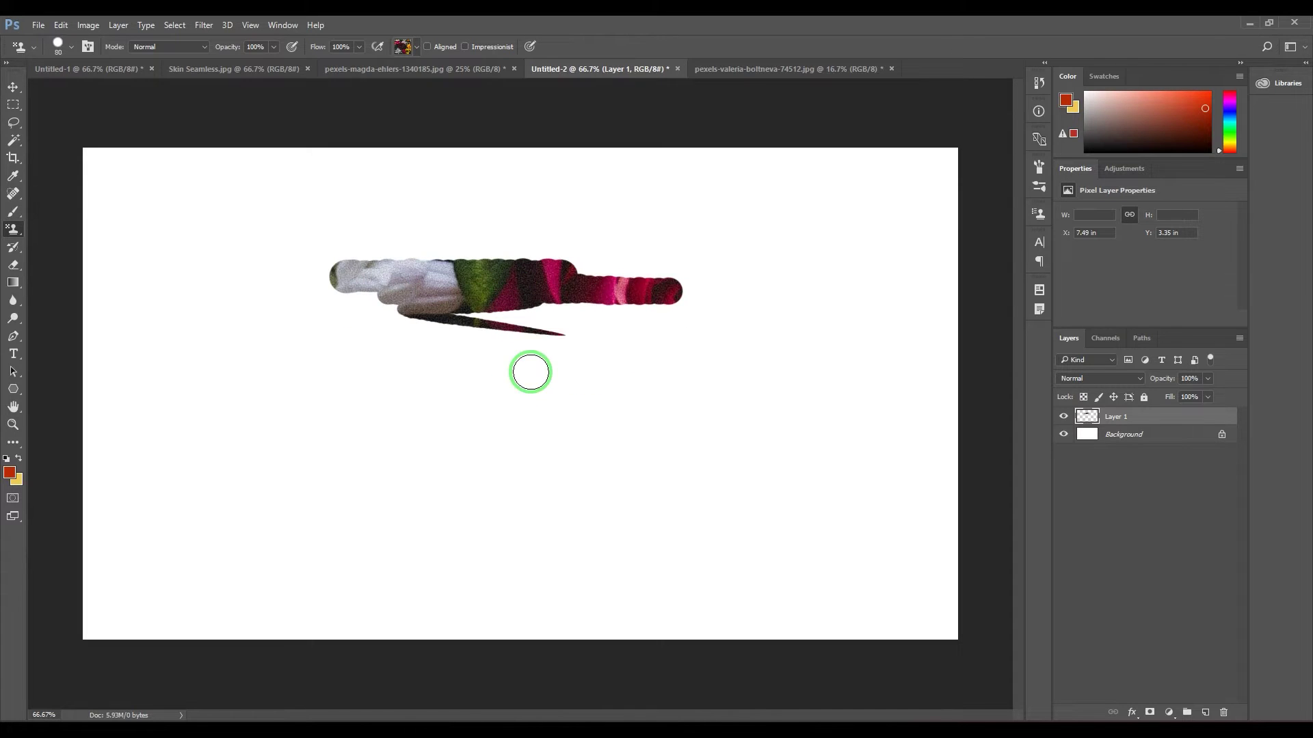
pyautogui.hotkey('ctrl', 'alt', 'z')
# - Resize the bouquet photo to 600 × 900 px and zoom in on it
pyautogui.click(735, 73)
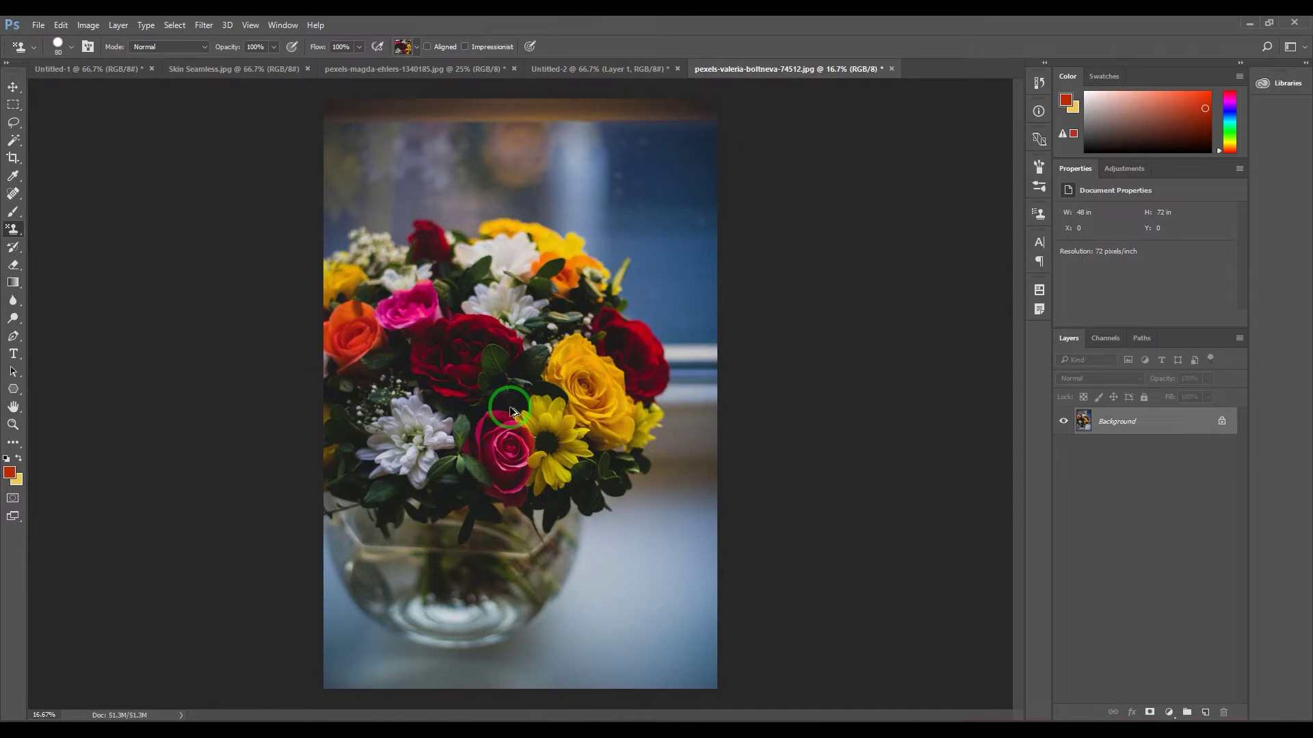
pyautogui.hotkey('ctrl', 'alt', 'i')
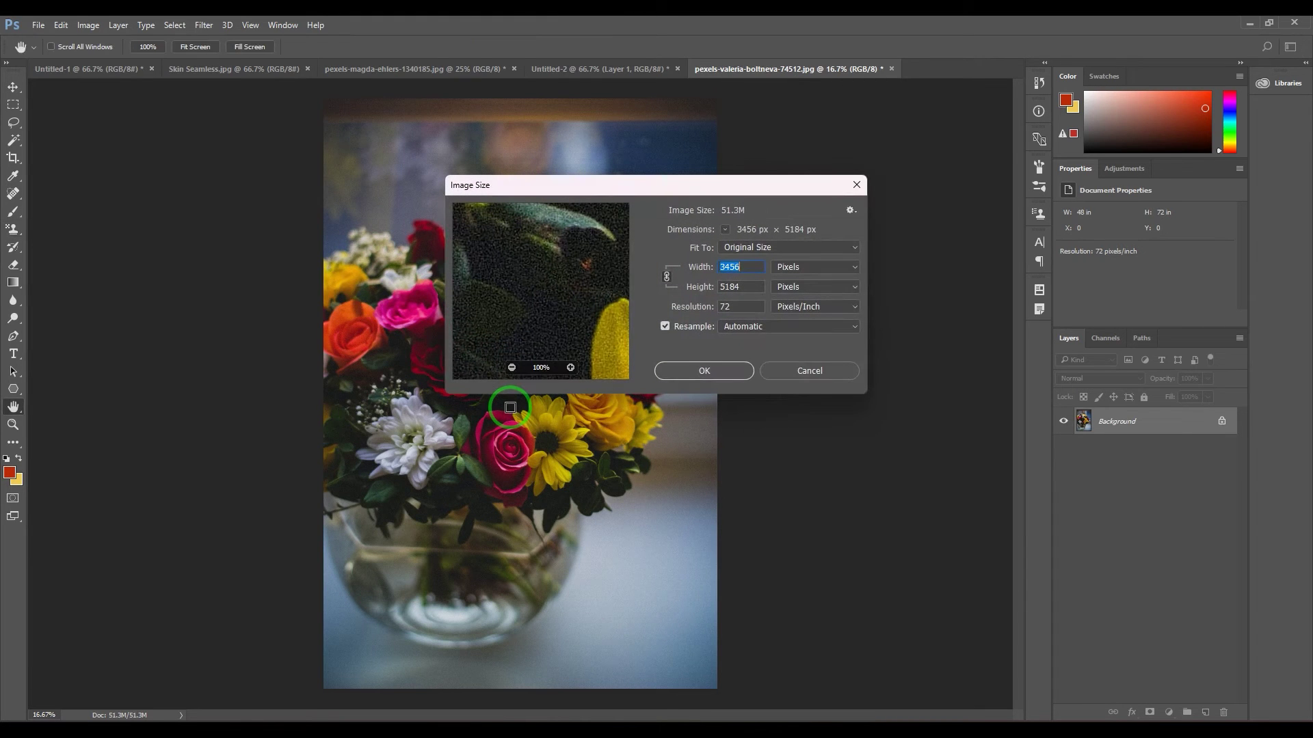
pyautogui.write('600')
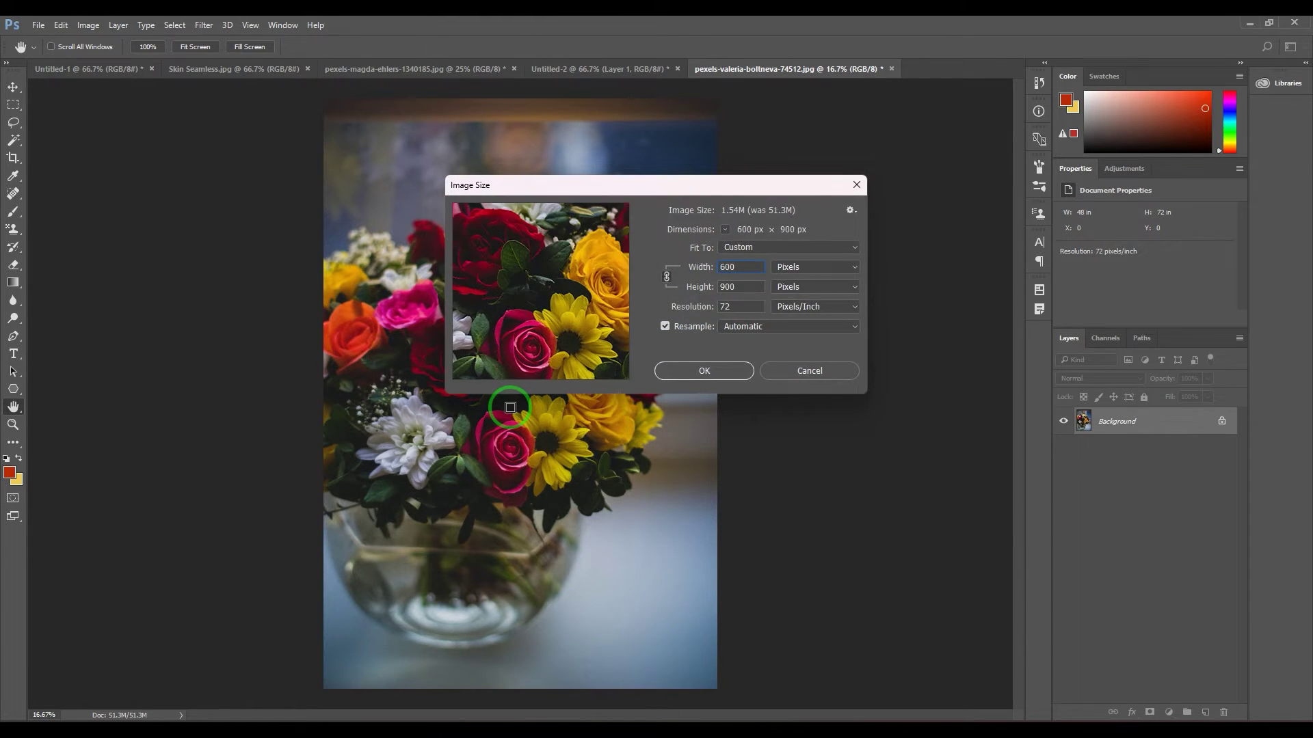
pyautogui.press('Return')
pyautogui.hotkey('ctrl', '+')
pyautogui.hotkey('ctrl', '+')
pyautogui.hotkey('ctrl', '+')
pyautogui.hotkey('ctrl', '+')
# - Save the middle of the bouquet as Pattern 2 and return to Untitled-2
pyautogui.press('m')
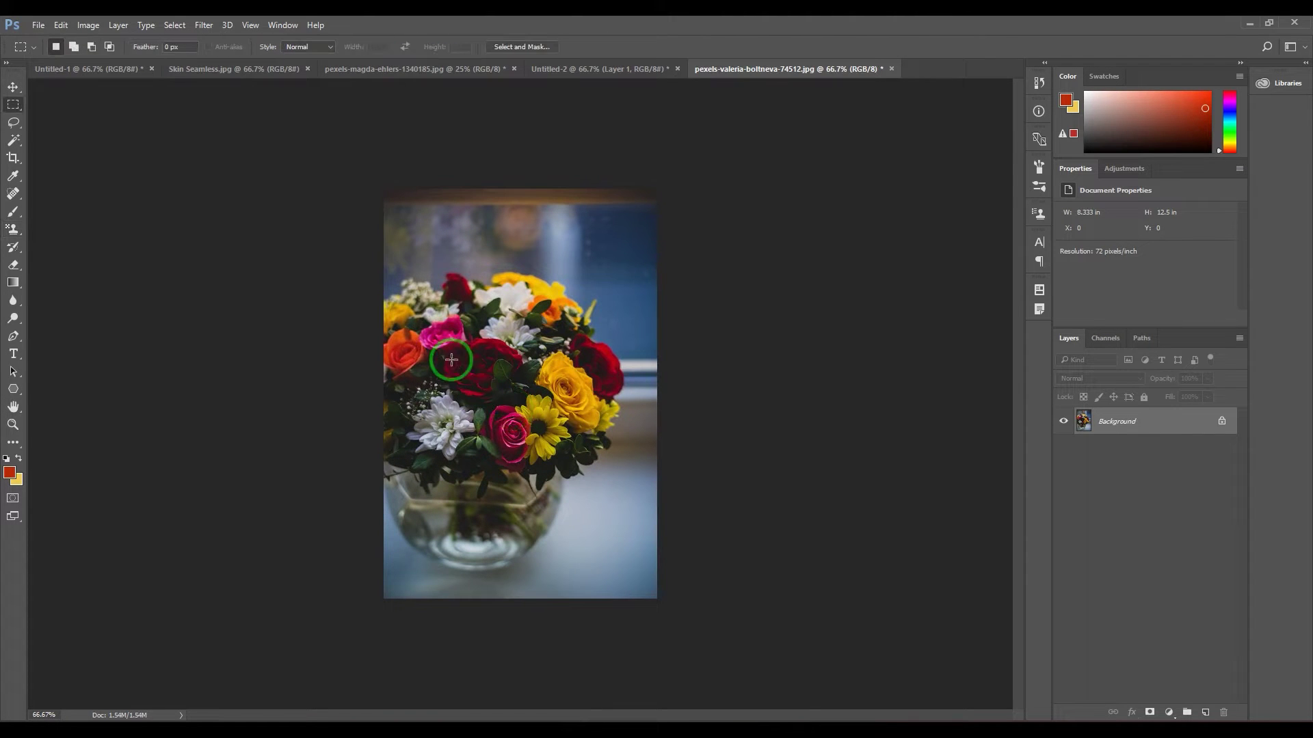
pyautogui.moveTo(395, 305); pyautogui.dragTo(571, 472)
pyautogui.click(61, 25)
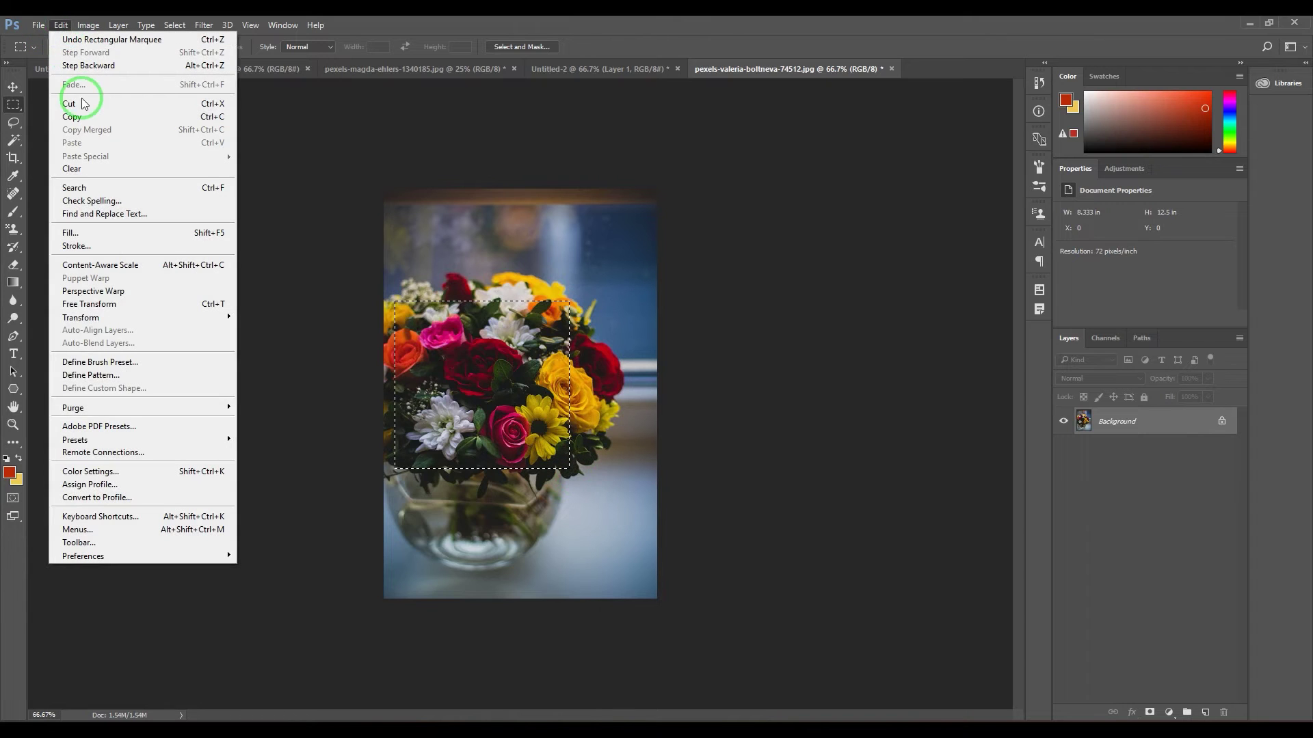
pyautogui.click(96, 374)
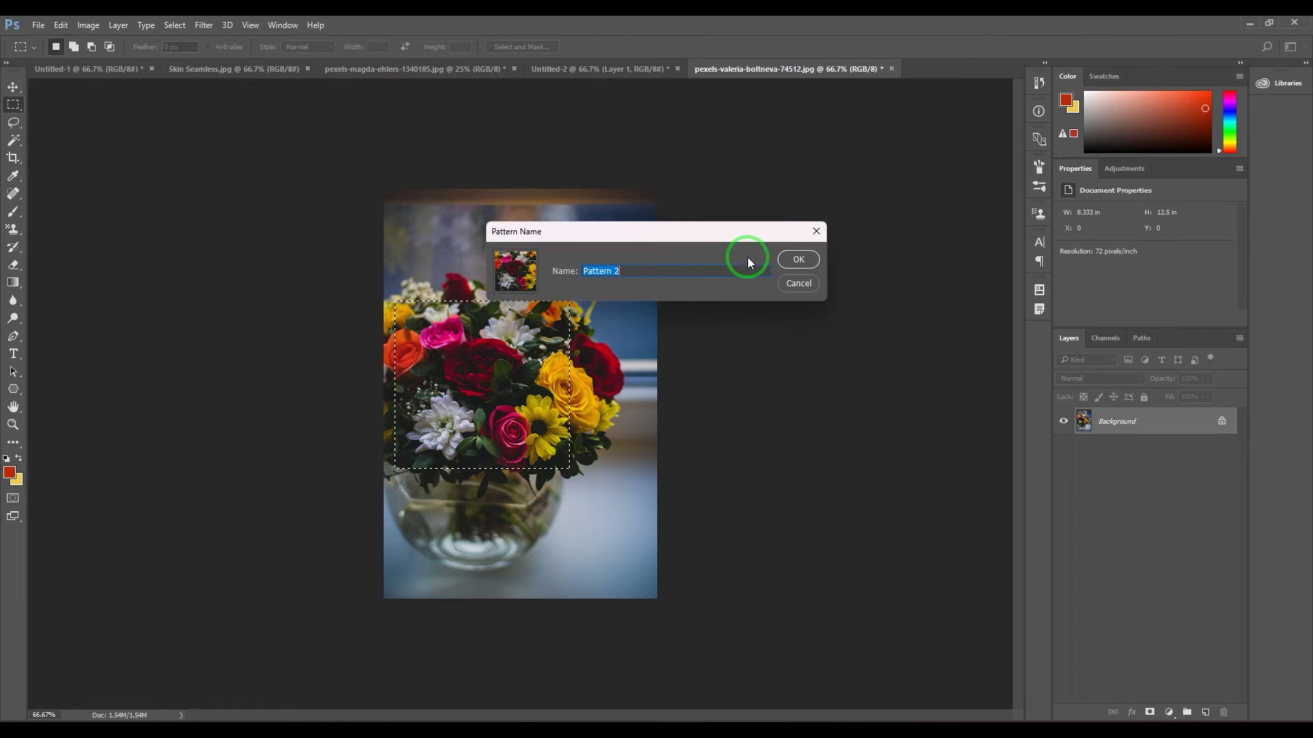
pyautogui.click(794, 258)
pyautogui.click(581, 77)
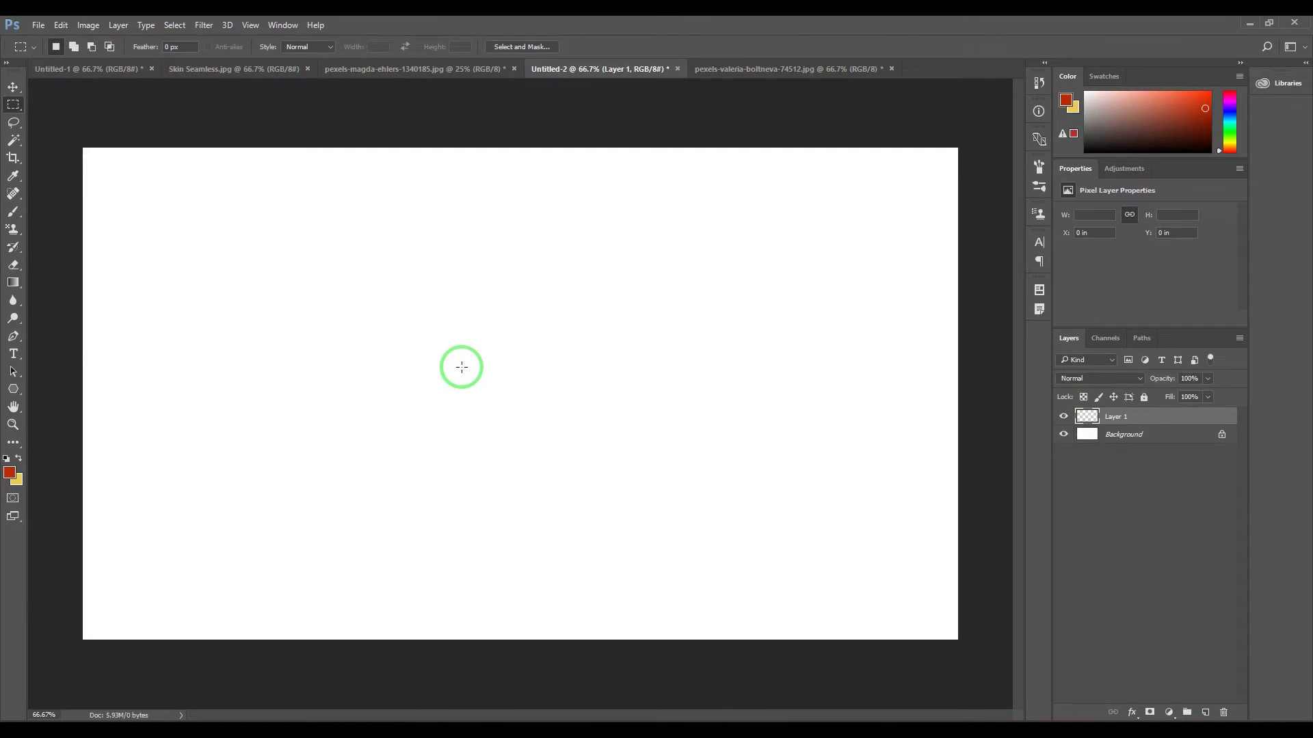
# - Set the Pattern Stamp to use the second flower pattern, Pattern 2
pyautogui.press('b')
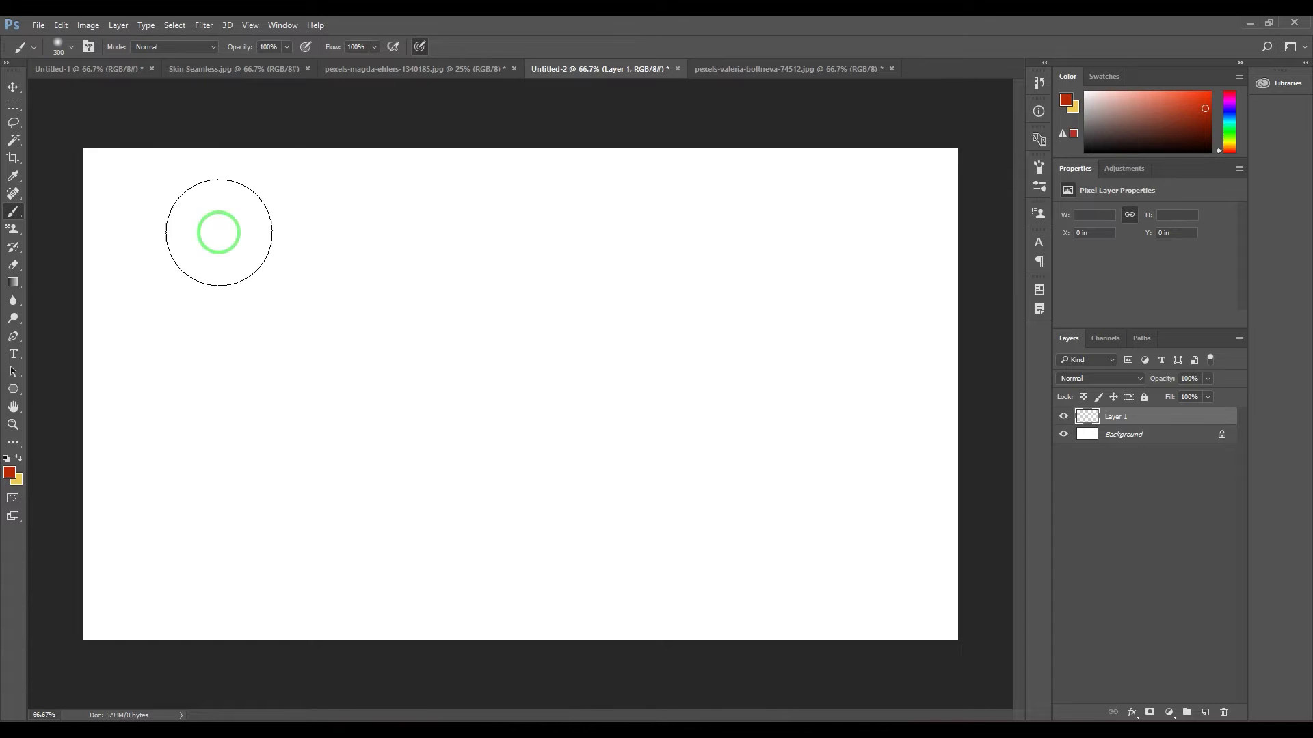
pyautogui.click(14, 236)
pyautogui.click(415, 48)
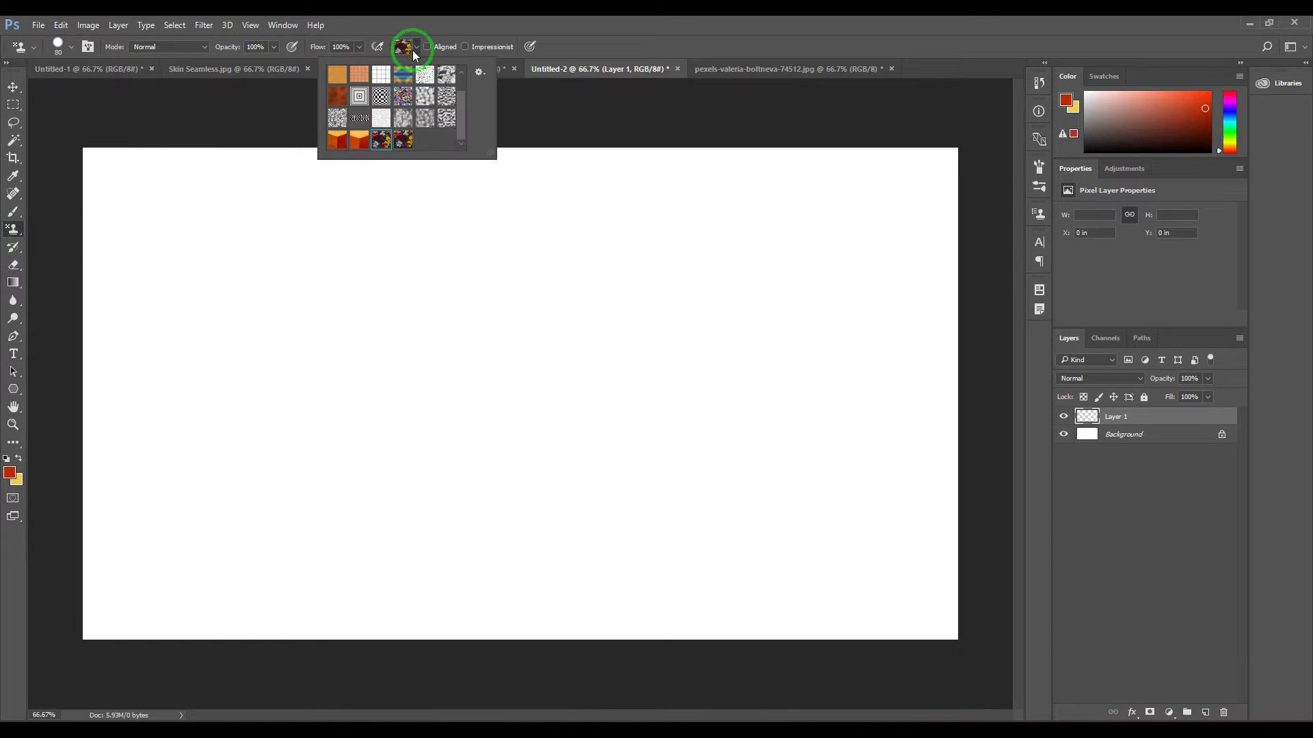
pyautogui.click(741, 32)
# - Paint large flower areas on Layer 1 with the brush enlarged to 200
pyautogui.moveTo(604, 264)
pyautogui.mouseDown()
pyautogui.moveTo(630, 281)
pyautogui.moveTo(512, 346)
pyautogui.moveTo(539, 336)
pyautogui.moveTo(543, 352)
pyautogui.mouseUp()
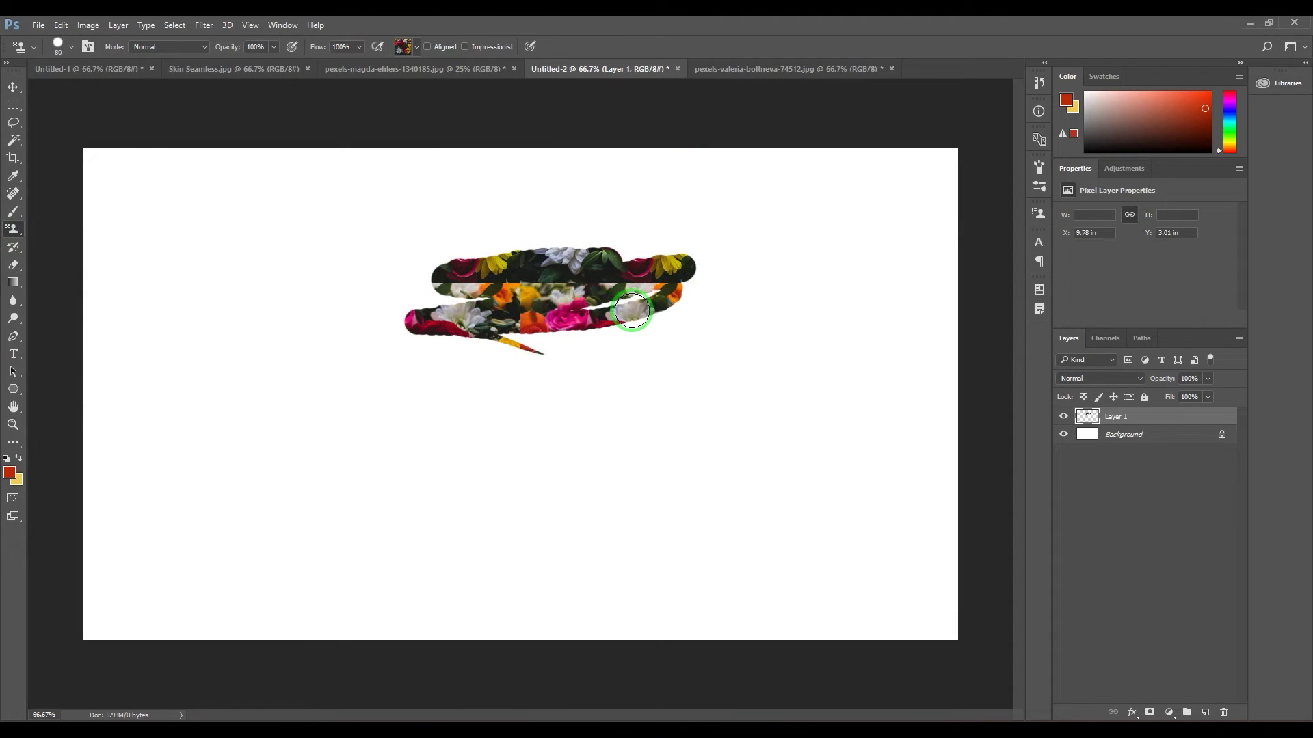
pyautogui.press(']')
pyautogui.press(']')
pyautogui.press(']')
pyautogui.press(']')
pyautogui.press(']')
pyautogui.press(']')
pyautogui.moveTo(650, 314)
pyautogui.mouseDown()
pyautogui.moveTo(694, 358)
pyautogui.moveTo(528, 338)
pyautogui.moveTo(582, 307)
pyautogui.moveTo(557, 278)
pyautogui.moveTo(527, 361)
pyautogui.moveTo(459, 247)
pyautogui.moveTo(253, 363)
pyautogui.moveTo(284, 318)
pyautogui.moveTo(434, 369)
pyautogui.moveTo(348, 429)
pyautogui.moveTo(410, 372)
pyautogui.moveTo(469, 433)
pyautogui.moveTo(585, 478)
pyautogui.moveTo(445, 445)
pyautogui.mouseUp()
pyautogui.moveTo(725, 327); pyautogui.dragTo(875, 339)
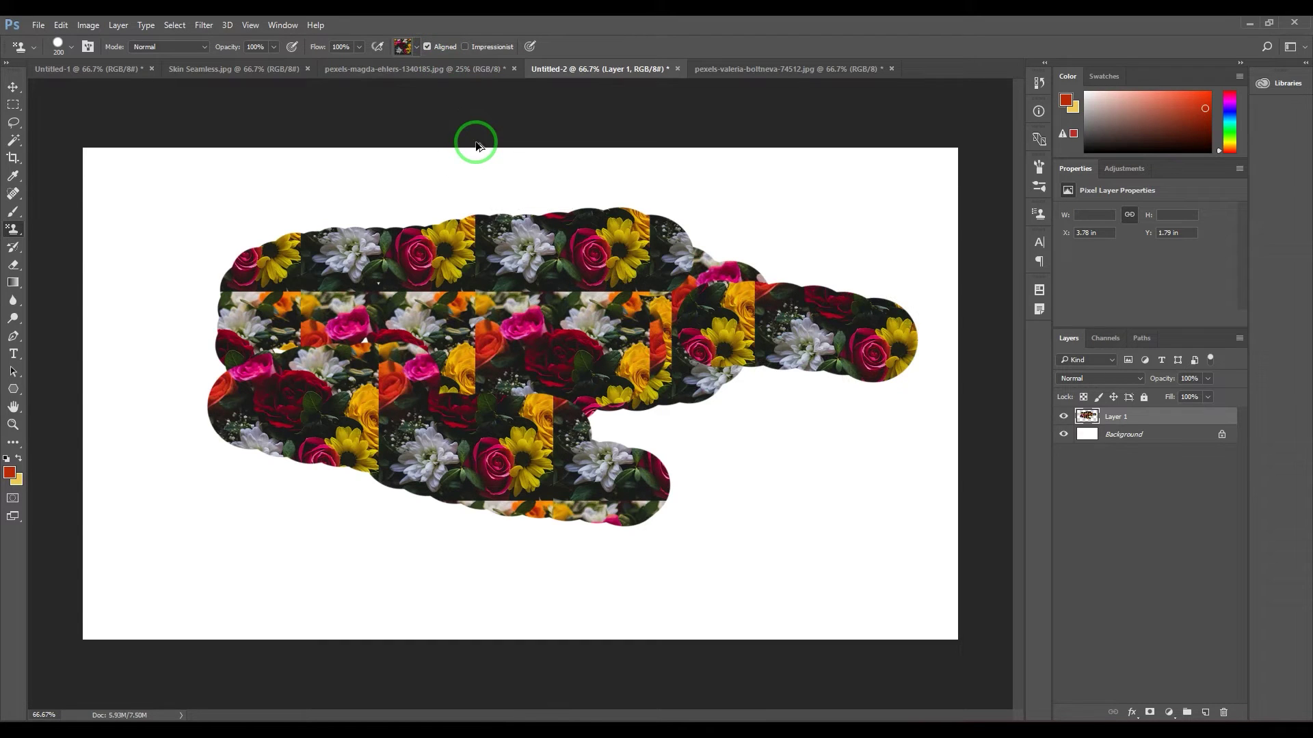
# - Undo the last flower stroke, delete the painted layer, and add a fresh empty layer
pyautogui.hotkey('ctrl', 'z')
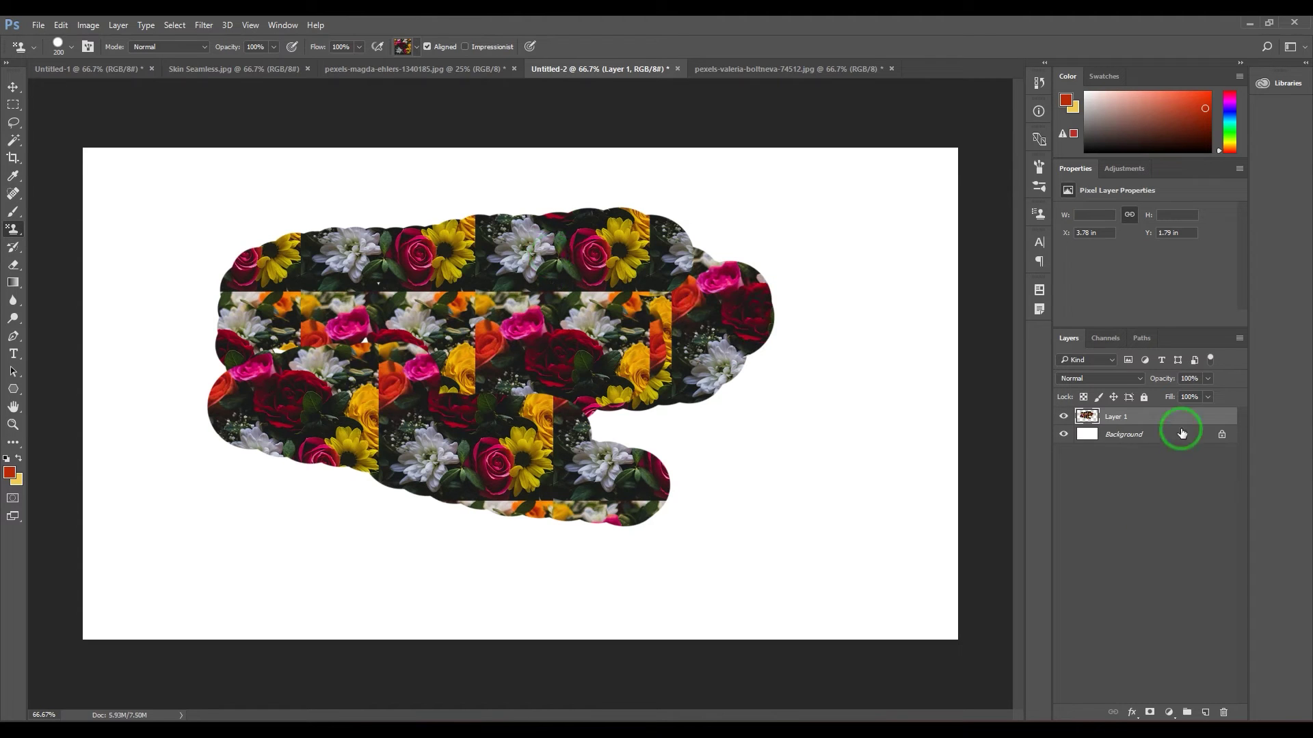
pyautogui.moveTo(1181, 424); pyautogui.dragTo(1223, 713)
pyautogui.click(1206, 713)
# - Paint flower-pattern rows and patches across the canvas, then delete the layer
pyautogui.moveTo(363, 269)
pyautogui.mouseDown()
pyautogui.moveTo(526, 308)
pyautogui.moveTo(316, 339)
pyautogui.mouseUp()
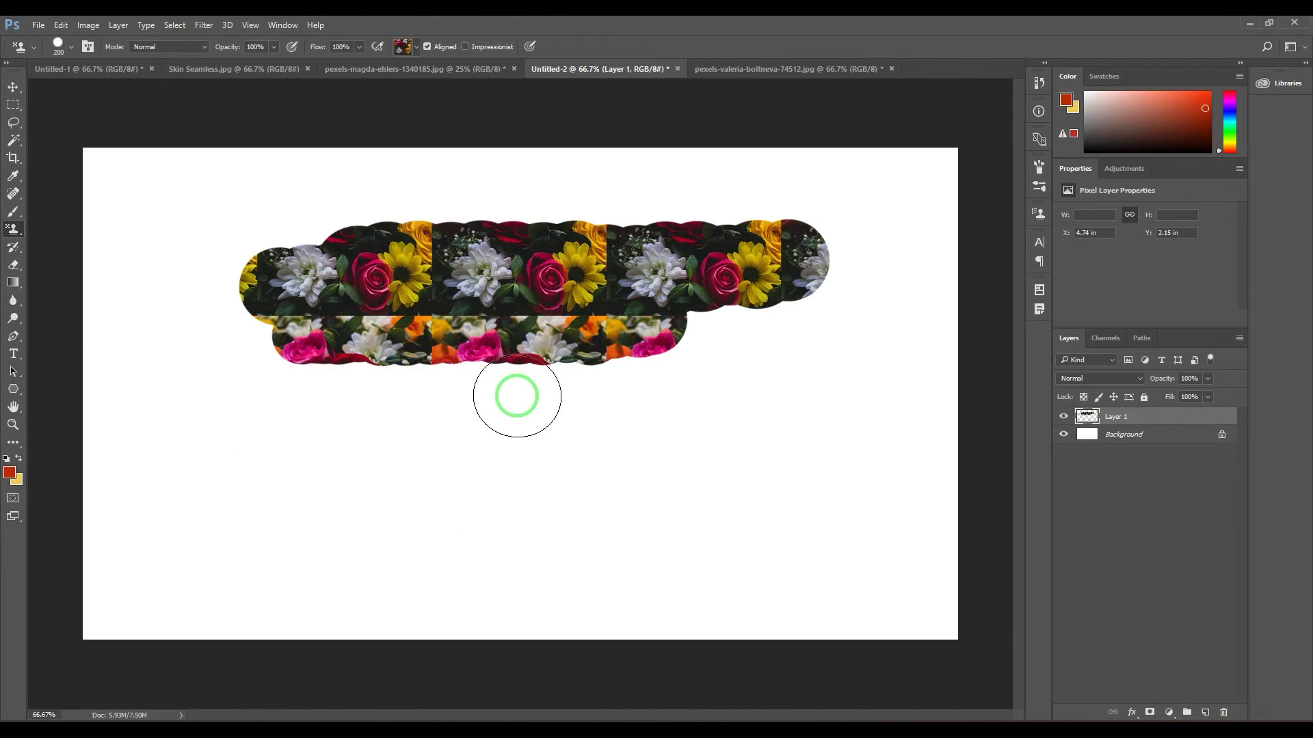
pyautogui.moveTo(495, 381)
pyautogui.mouseDown()
pyautogui.moveTo(448, 372)
pyautogui.moveTo(682, 398)
pyautogui.moveTo(705, 444)
pyautogui.moveTo(534, 547)
pyautogui.moveTo(751, 429)
pyautogui.moveTo(712, 334)
pyautogui.moveTo(738, 356)
pyautogui.moveTo(690, 444)
pyautogui.moveTo(659, 581)
pyautogui.mouseUp()
pyautogui.moveTo(909, 266)
pyautogui.mouseDown()
pyautogui.moveTo(705, 230)
pyautogui.moveTo(674, 199)
pyautogui.moveTo(545, 231)
pyautogui.moveTo(355, 213)
pyautogui.moveTo(389, 196)
pyautogui.moveTo(433, 207)
pyautogui.moveTo(278, 238)
pyautogui.moveTo(319, 255)
pyautogui.moveTo(132, 180)
pyautogui.moveTo(218, 248)
pyautogui.moveTo(210, 214)
pyautogui.moveTo(171, 210)
pyautogui.moveTo(232, 217)
pyautogui.moveTo(149, 199)
pyautogui.moveTo(229, 250)
pyautogui.moveTo(340, 293)
pyautogui.moveTo(299, 331)
pyautogui.moveTo(359, 433)
pyautogui.moveTo(229, 375)
pyautogui.moveTo(507, 236)
pyautogui.moveTo(404, 275)
pyautogui.moveTo(820, 265)
pyautogui.mouseUp()
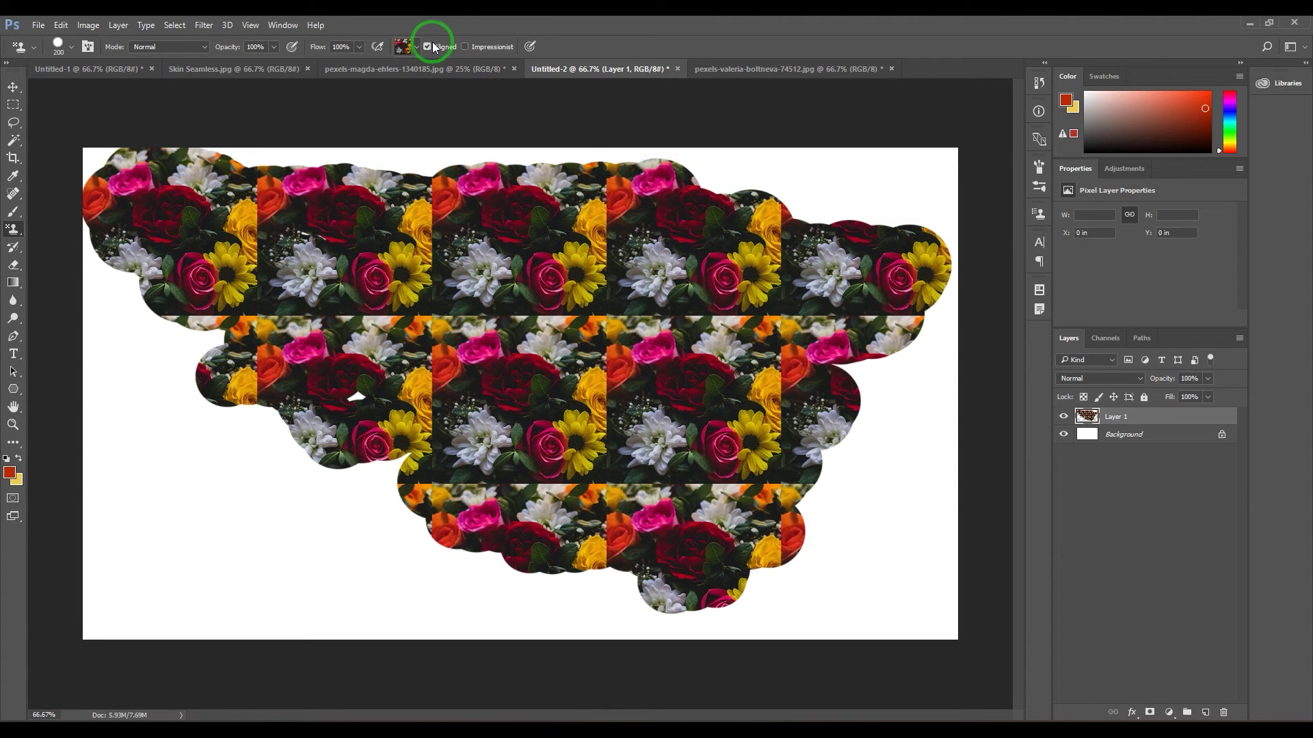
pyautogui.moveTo(736, 411)
pyautogui.mouseDown()
pyautogui.moveTo(838, 421)
pyautogui.moveTo(530, 346)
pyautogui.moveTo(518, 376)
pyautogui.moveTo(764, 362)
pyautogui.moveTo(680, 222)
pyautogui.moveTo(466, 345)
pyautogui.moveTo(560, 521)
pyautogui.moveTo(468, 501)
pyautogui.mouseUp()
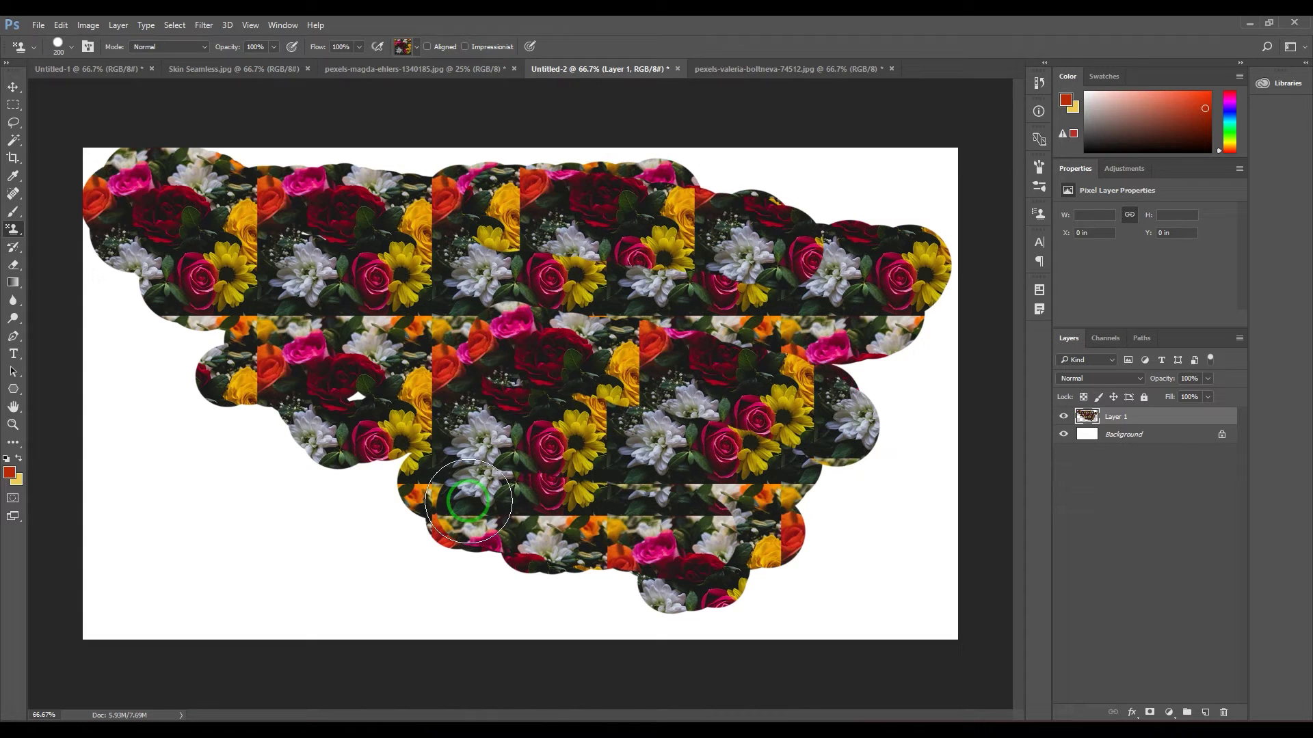
pyautogui.moveTo(1186, 417); pyautogui.dragTo(1223, 712)
# - Add a new layer, turn on Impressionist, and set the brush size to 100
pyautogui.click(1205, 713)
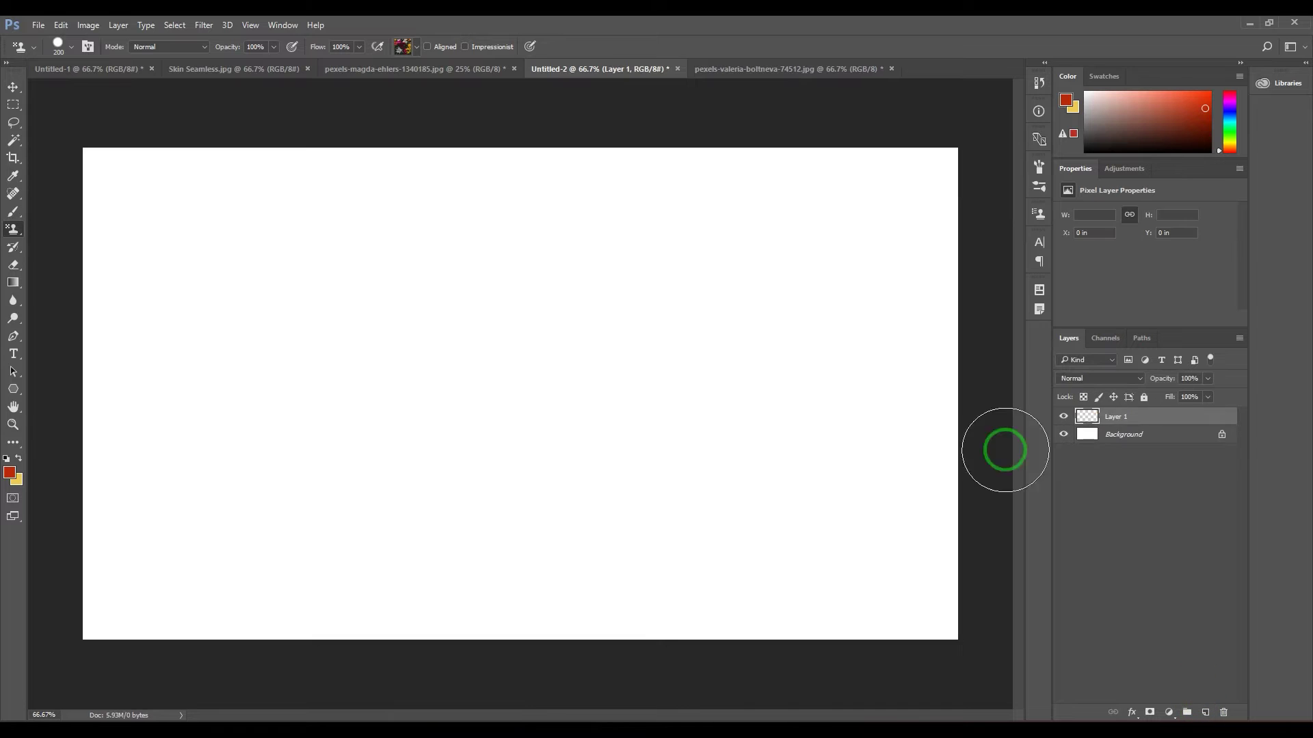
pyautogui.click(465, 47)
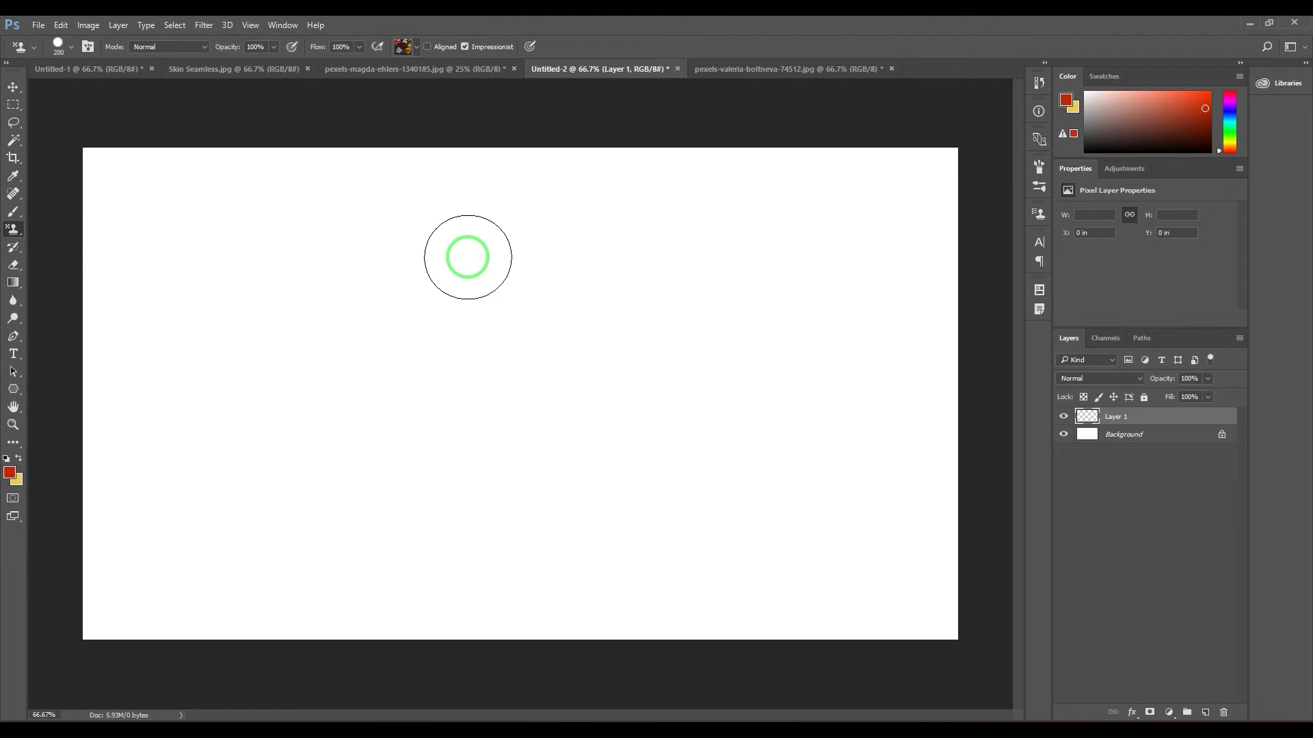
pyautogui.press('[')
pyautogui.press('[')
pyautogui.press('[')
pyautogui.press('[')
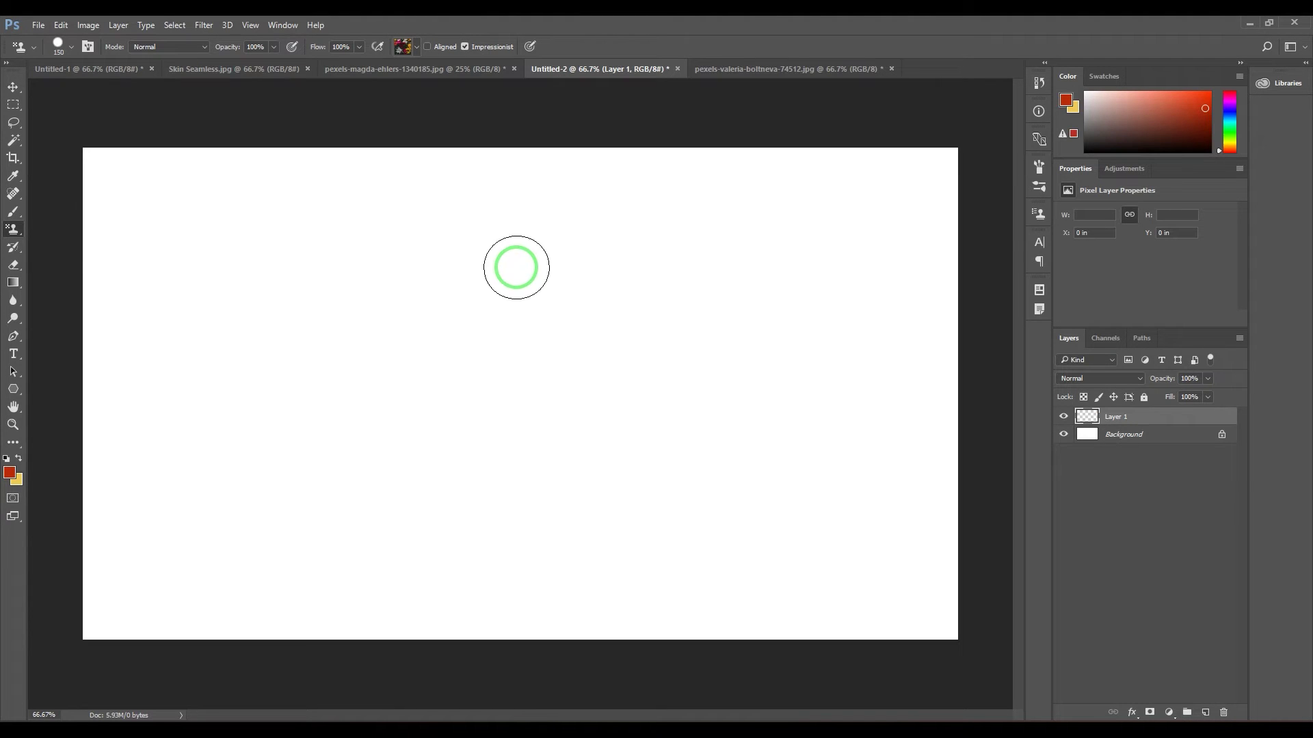
# - Paint three zigzag bands of impressionist coloured dabs across the middle
pyautogui.moveTo(623, 243)
pyautogui.mouseDown()
pyautogui.moveTo(444, 244)
pyautogui.moveTo(340, 263)
pyautogui.moveTo(719, 313)
pyautogui.moveTo(329, 317)
pyautogui.moveTo(714, 371)
pyautogui.mouseUp()
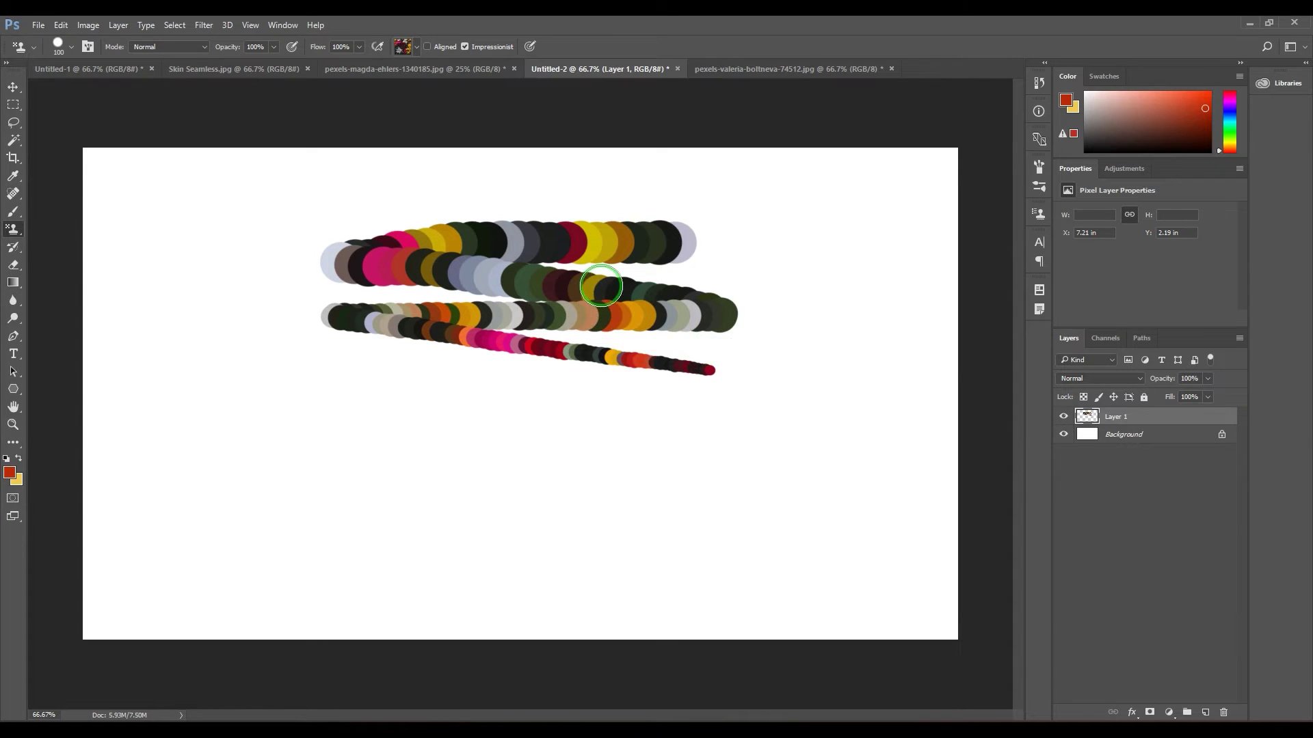
pyautogui.moveTo(720, 450)
pyautogui.mouseDown()
pyautogui.moveTo(337, 433)
pyautogui.moveTo(779, 501)
pyautogui.moveTo(460, 525)
pyautogui.mouseUp()
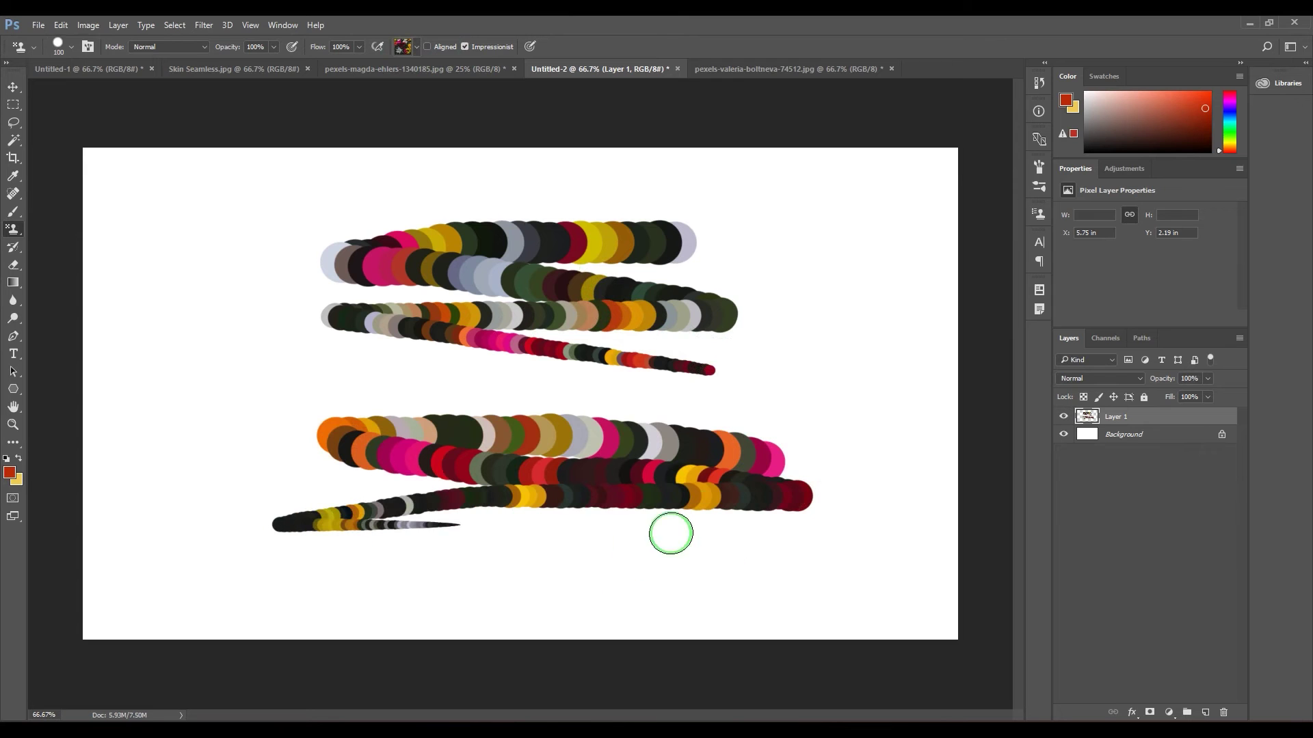
pyautogui.moveTo(729, 443)
pyautogui.mouseDown()
pyautogui.moveTo(487, 408)
pyautogui.moveTo(693, 418)
pyautogui.moveTo(483, 367)
pyautogui.mouseUp()
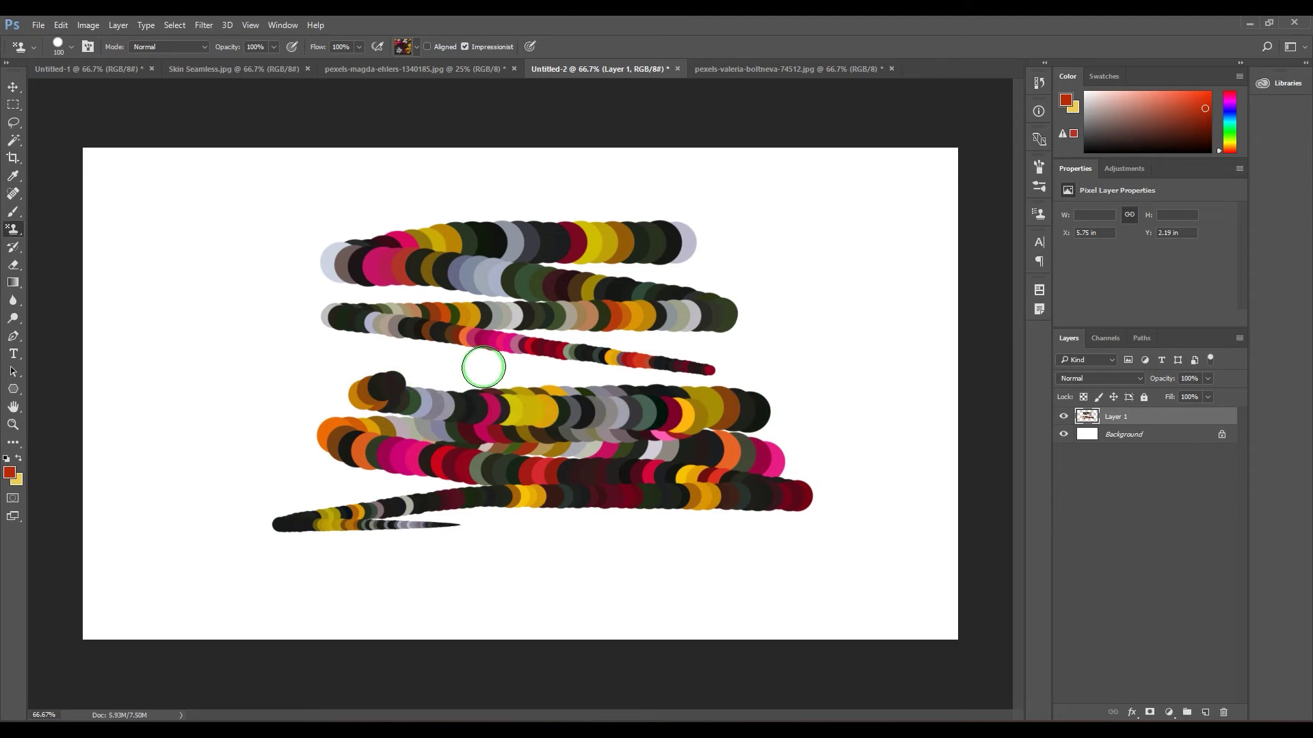
# - Paint strokes with orange-yellow and brown patterns, then delete the painted layer
pyautogui.click(419, 51)
pyautogui.doubleClick(363, 140)
pyautogui.moveTo(270, 209)
pyautogui.mouseDown()
pyautogui.moveTo(176, 263)
pyautogui.moveTo(279, 362)
pyautogui.moveTo(214, 509)
pyautogui.moveTo(233, 551)
pyautogui.mouseUp()
pyautogui.click(403, 48)
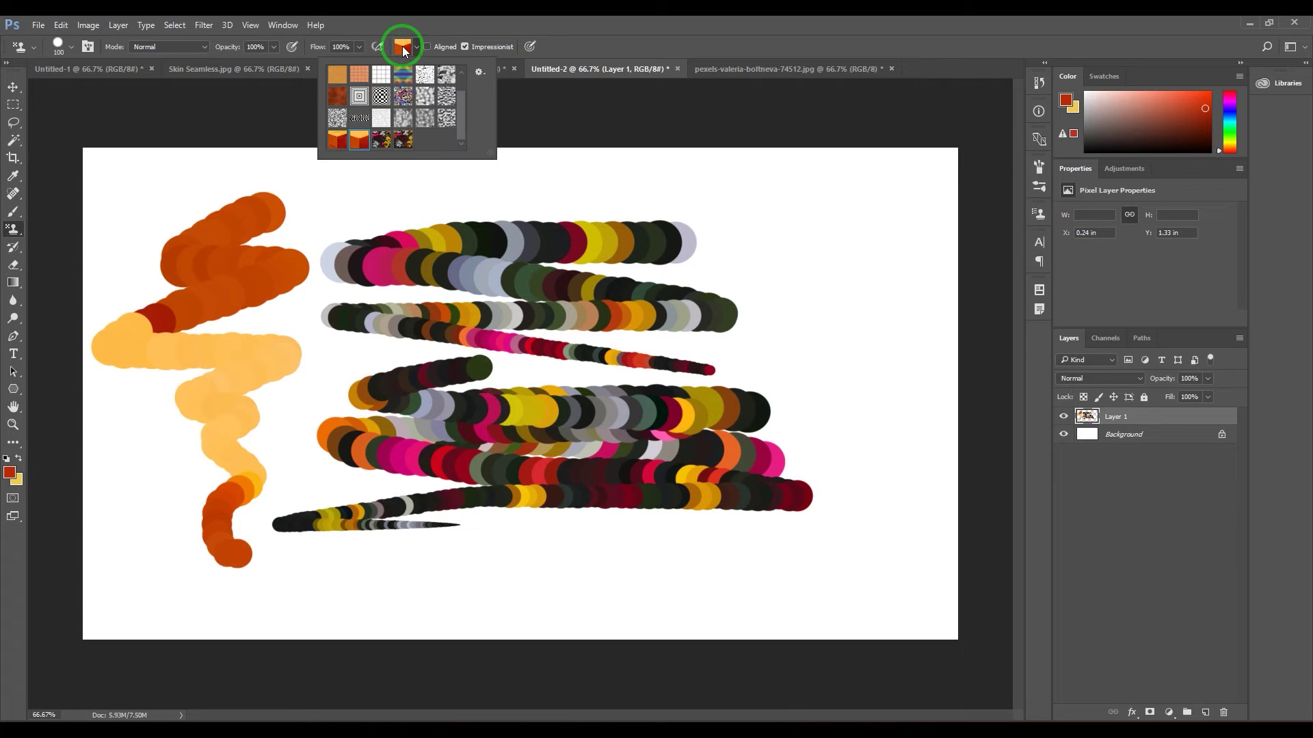
pyautogui.click(346, 109)
pyautogui.moveTo(868, 200)
pyautogui.mouseDown()
pyautogui.moveTo(815, 235)
pyautogui.moveTo(823, 320)
pyautogui.moveTo(850, 372)
pyautogui.moveTo(829, 483)
pyautogui.moveTo(864, 535)
pyautogui.mouseUp()
pyautogui.click(403, 48)
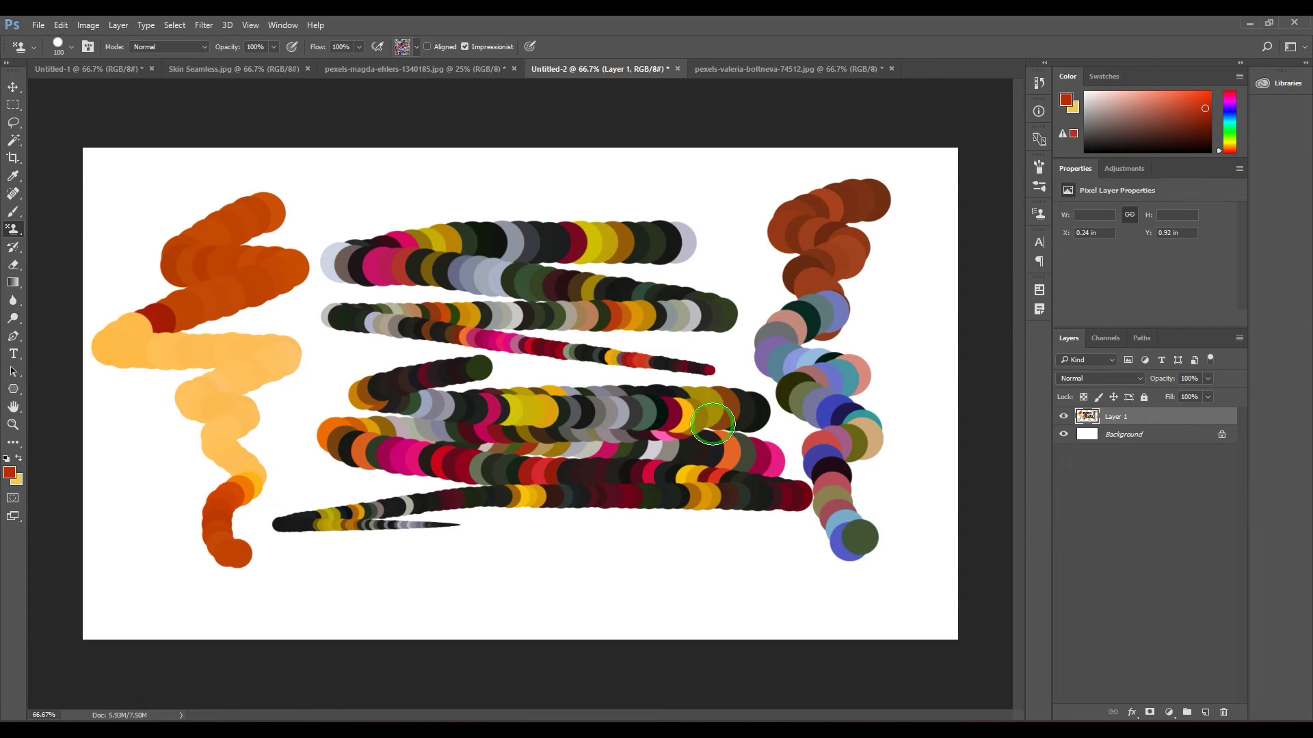
pyautogui.moveTo(1202, 422)
pyautogui.mouseDown()
pyautogui.moveTo(1207, 703)
pyautogui.moveTo(1223, 712)
pyautogui.mouseUp()
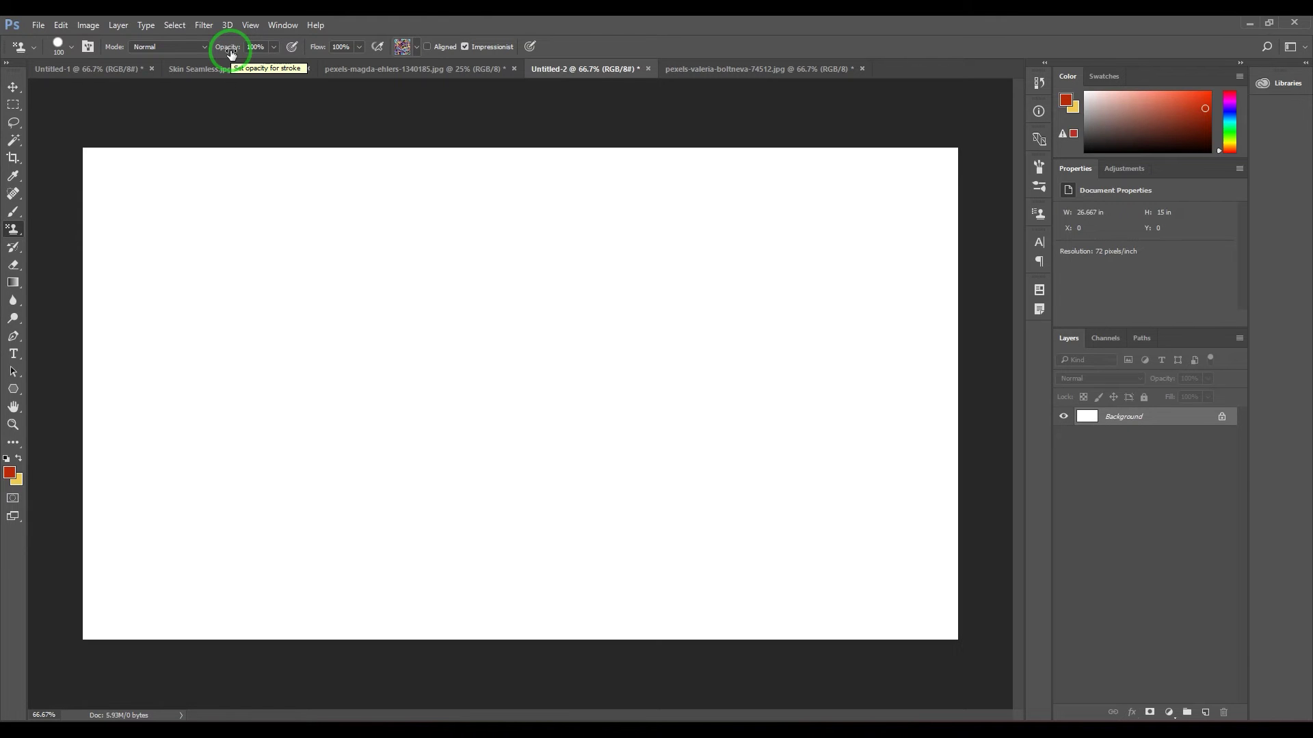
# - Paint one stroke at 70% opacity and another at 18% flow, then restore flow to 100%
pyautogui.moveTo(231, 54); pyautogui.dragTo(211, 55)
pyautogui.moveTo(593, 346)
pyautogui.mouseDown()
pyautogui.moveTo(516, 342)
pyautogui.moveTo(512, 581)
pyautogui.mouseUp()
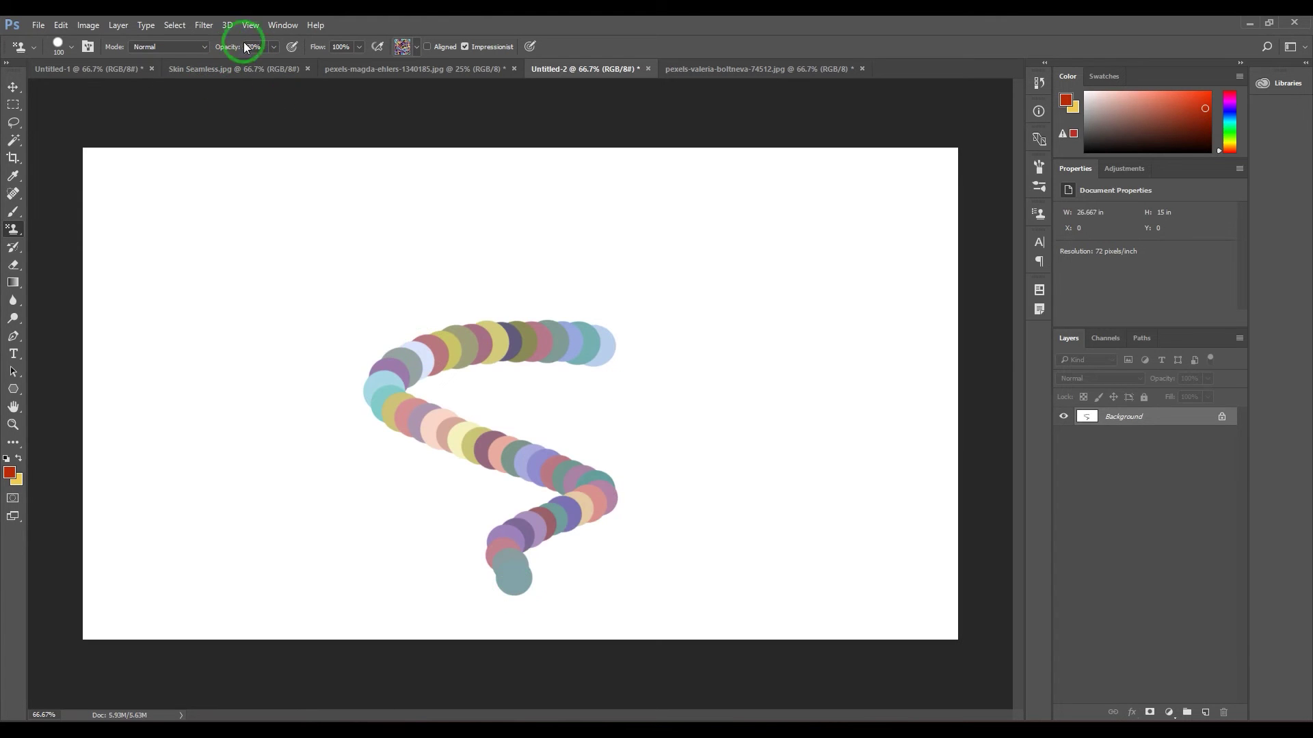
pyautogui.moveTo(228, 48); pyautogui.dragTo(287, 52)
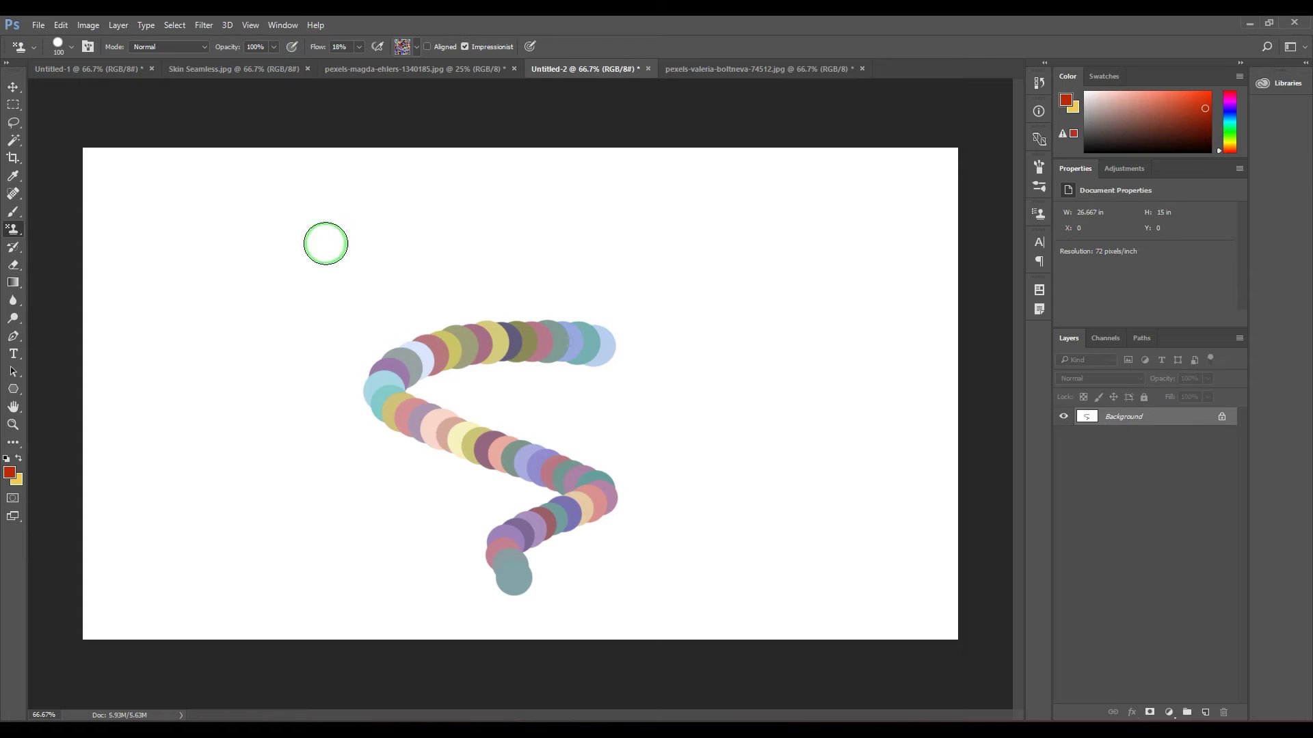
pyautogui.moveTo(334, 266); pyautogui.dragTo(276, 560)
pyautogui.moveTo(316, 48); pyautogui.dragTo(425, 72)
# - Enable pen pressure for opacity and then for size, painting test strokes after each
pyautogui.click(291, 46)
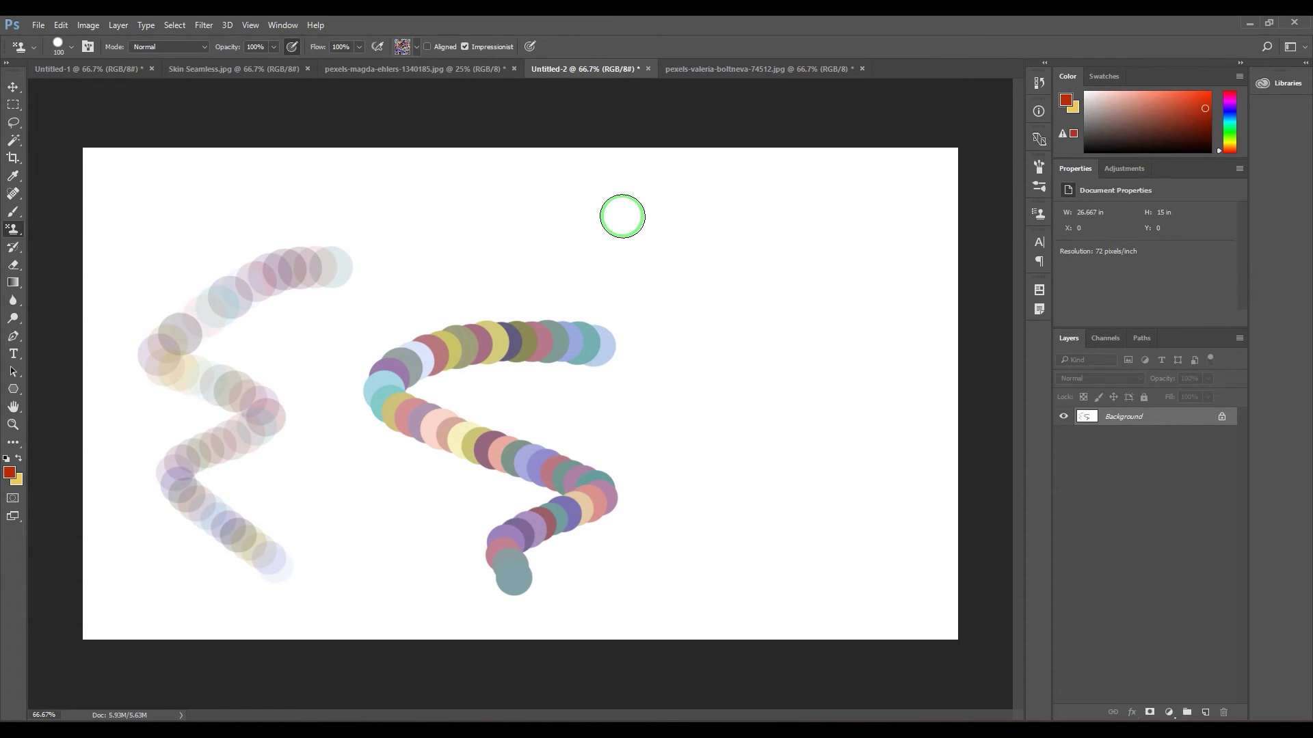
pyautogui.moveTo(779, 317)
pyautogui.mouseDown()
pyautogui.moveTo(802, 434)
pyautogui.moveTo(751, 430)
pyautogui.moveTo(815, 510)
pyautogui.moveTo(835, 588)
pyautogui.moveTo(651, 383)
pyautogui.moveTo(730, 461)
pyautogui.moveTo(750, 539)
pyautogui.mouseUp()
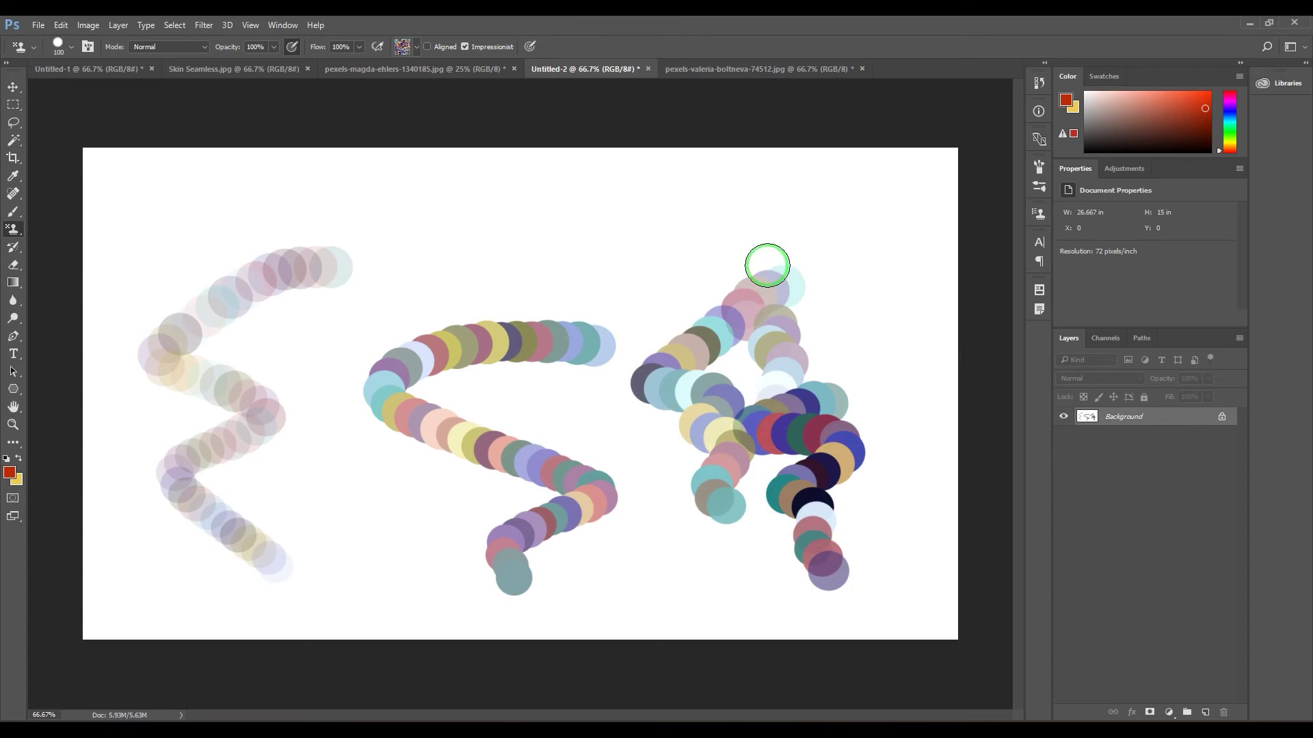
pyautogui.moveTo(878, 207)
pyautogui.mouseDown()
pyautogui.moveTo(895, 294)
pyautogui.moveTo(859, 370)
pyautogui.mouseUp()
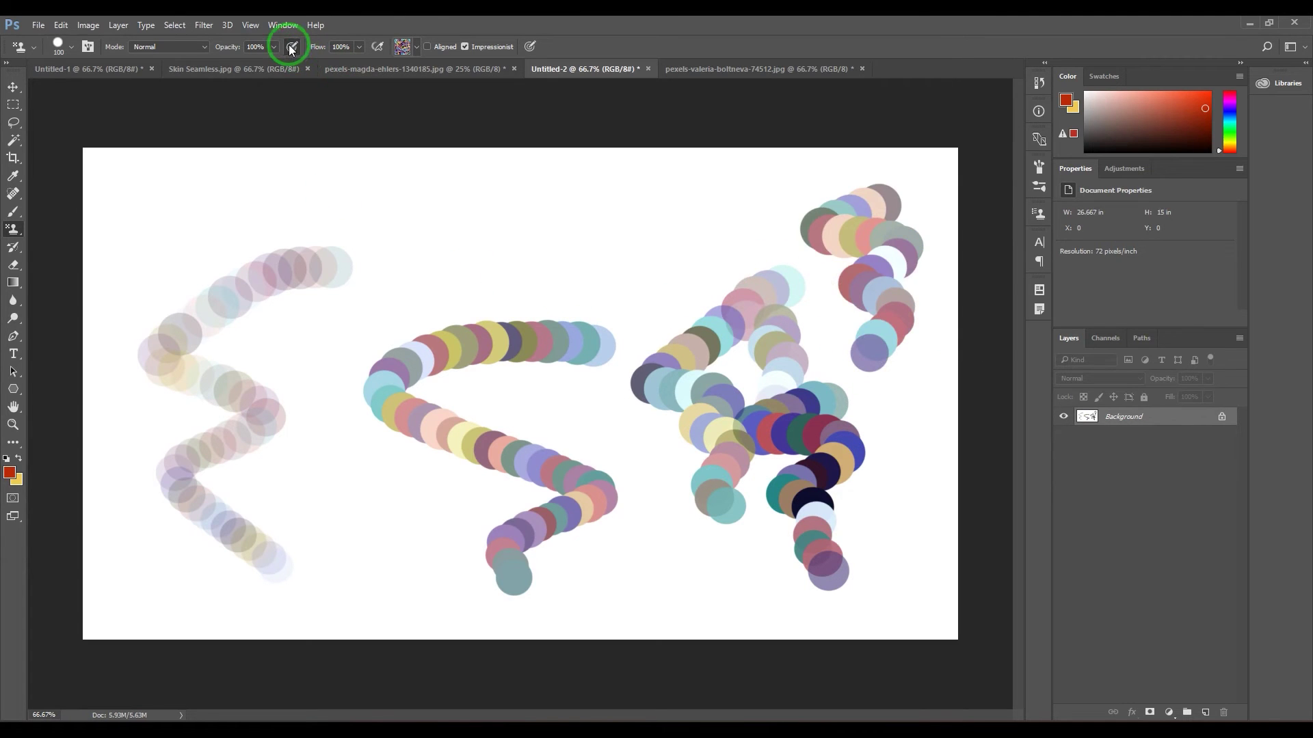
pyautogui.click(530, 46)
pyautogui.moveTo(612, 232)
pyautogui.mouseDown()
pyautogui.moveTo(679, 219)
pyautogui.moveTo(668, 287)
pyautogui.mouseUp()
pyautogui.moveTo(516, 212); pyautogui.dragTo(566, 288)
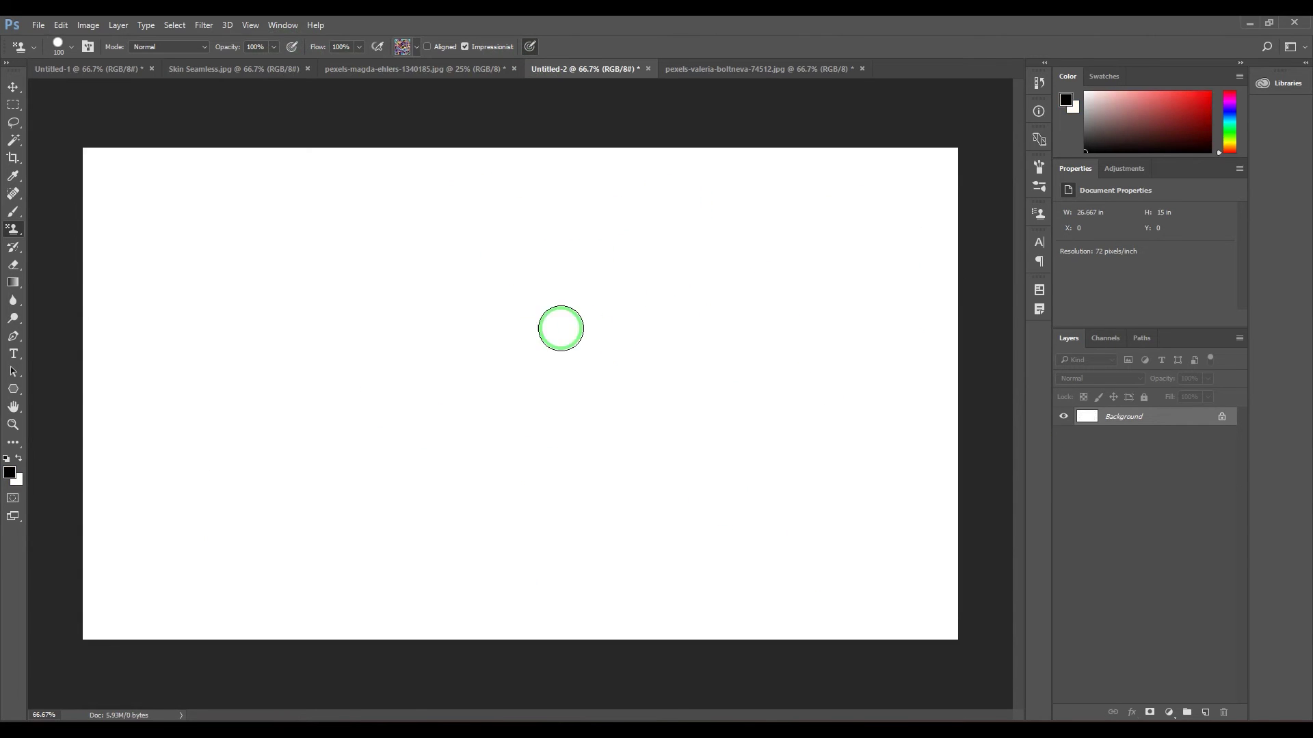
# - Shrink the brush to size 50 and paint three thinner impressionist zigzag strokes
pyautogui.press('[')
pyautogui.press('[')
pyautogui.press('[')
pyautogui.press('[')
pyautogui.press('[')
pyautogui.moveTo(698, 257)
pyautogui.mouseDown()
pyautogui.moveTo(583, 283)
pyautogui.moveTo(565, 383)
pyautogui.moveTo(583, 415)
pyautogui.mouseUp()
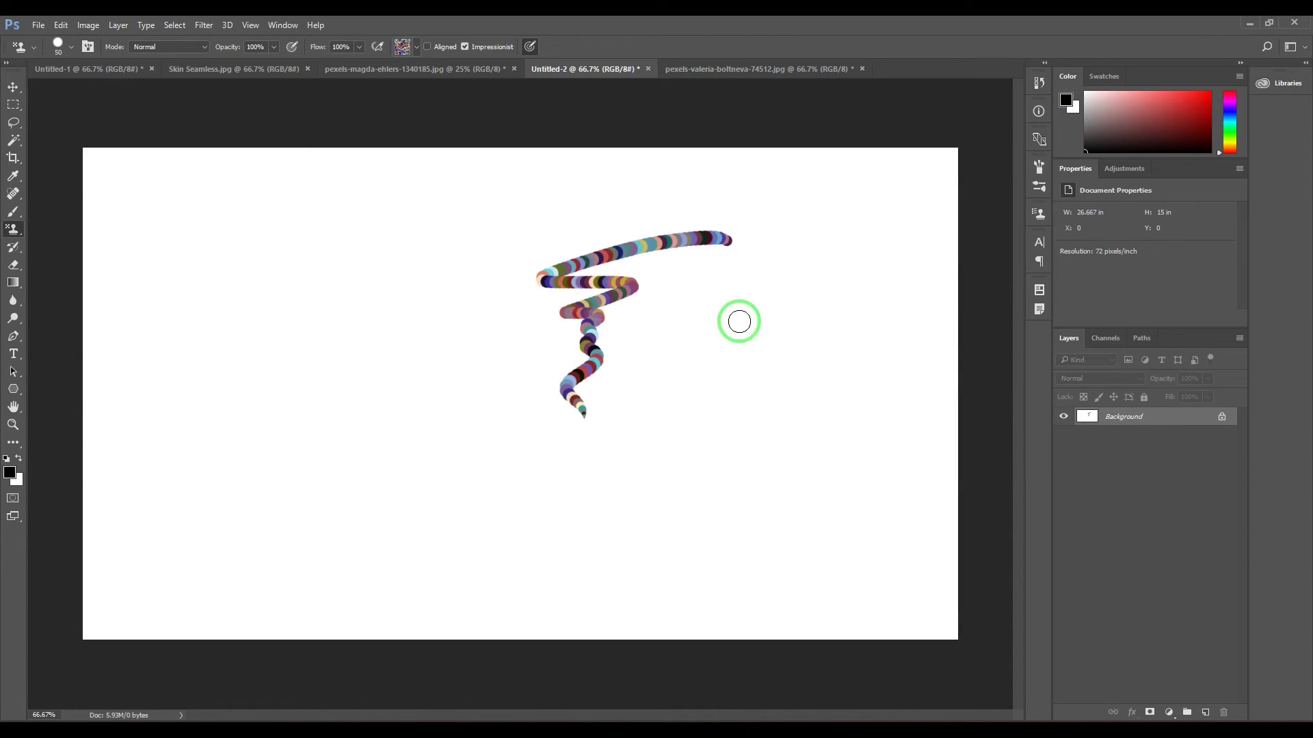
pyautogui.moveTo(847, 302)
pyautogui.mouseDown()
pyautogui.moveTo(711, 315)
pyautogui.moveTo(771, 357)
pyautogui.moveTo(687, 467)
pyautogui.mouseUp()
pyautogui.moveTo(431, 286)
pyautogui.mouseDown()
pyautogui.moveTo(375, 320)
pyautogui.moveTo(370, 441)
pyautogui.mouseUp()
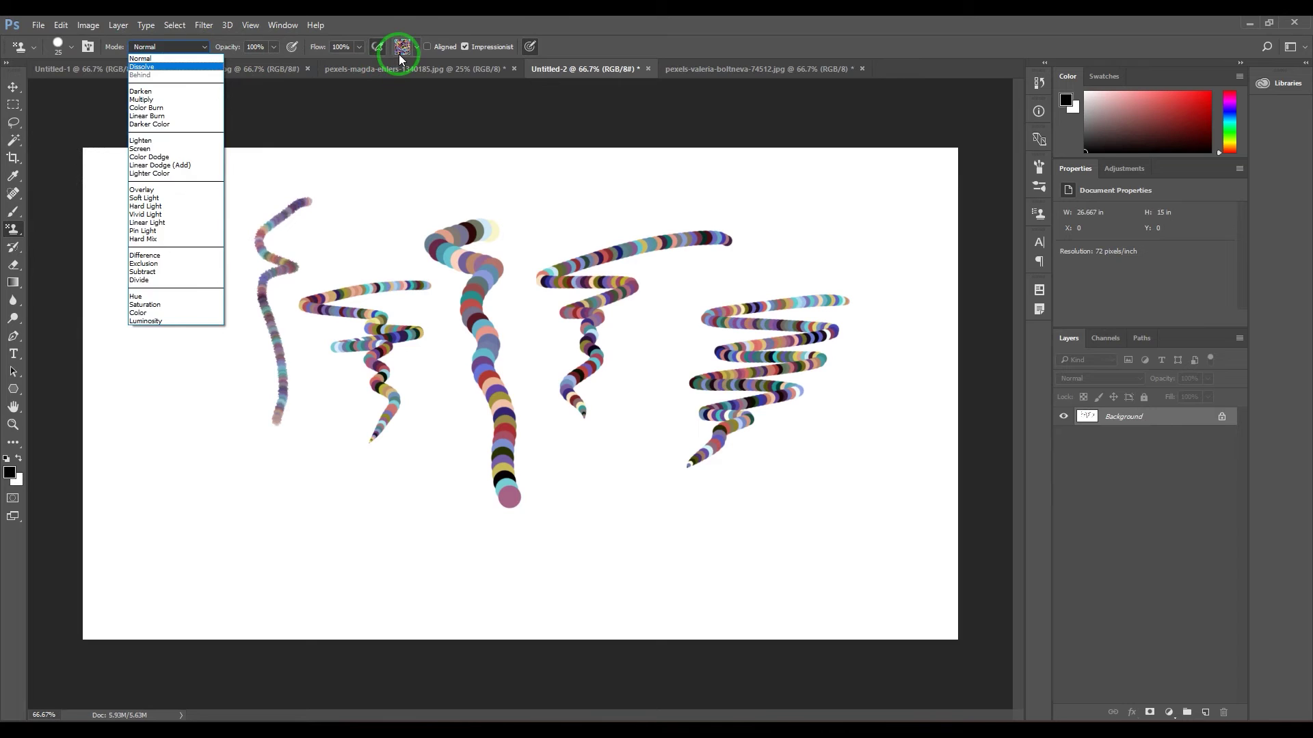
# - Choose the dark floral pattern and switch to the Untitled-1 Reins lettering document
pyautogui.click(400, 55)
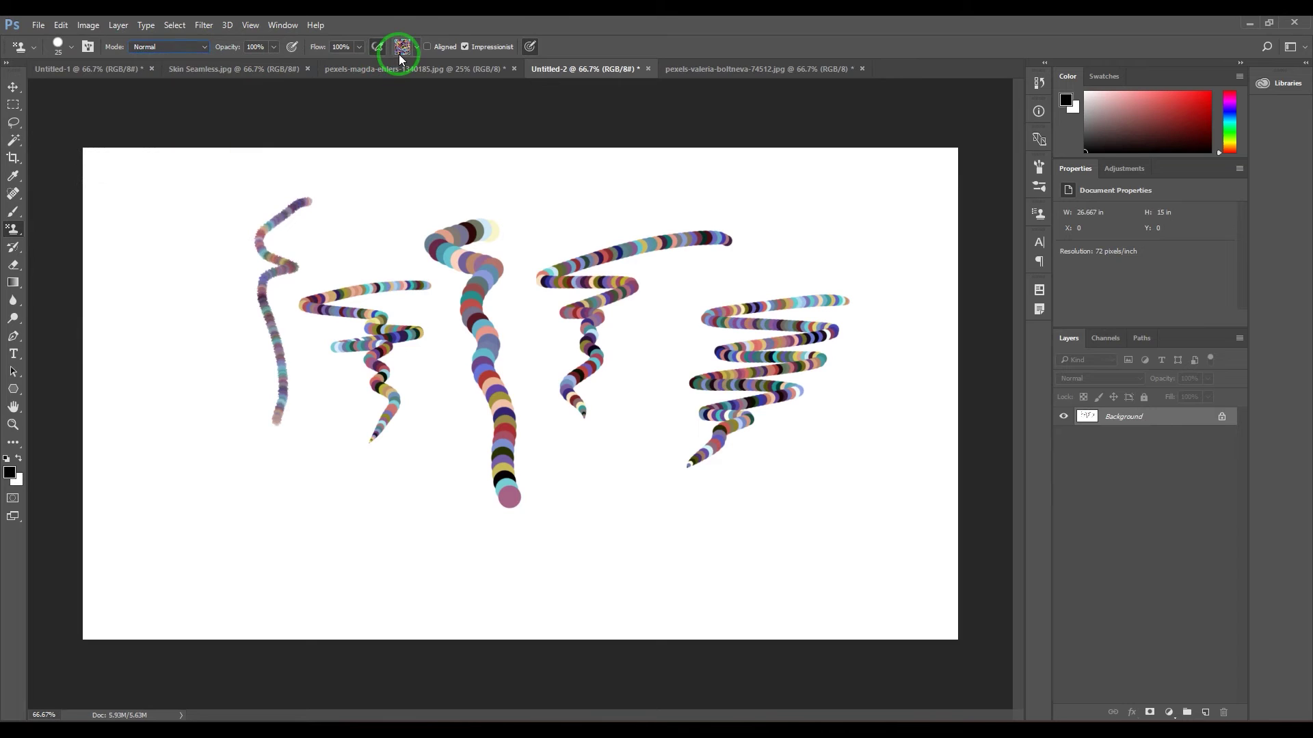
pyautogui.click(399, 54)
pyautogui.click(402, 141)
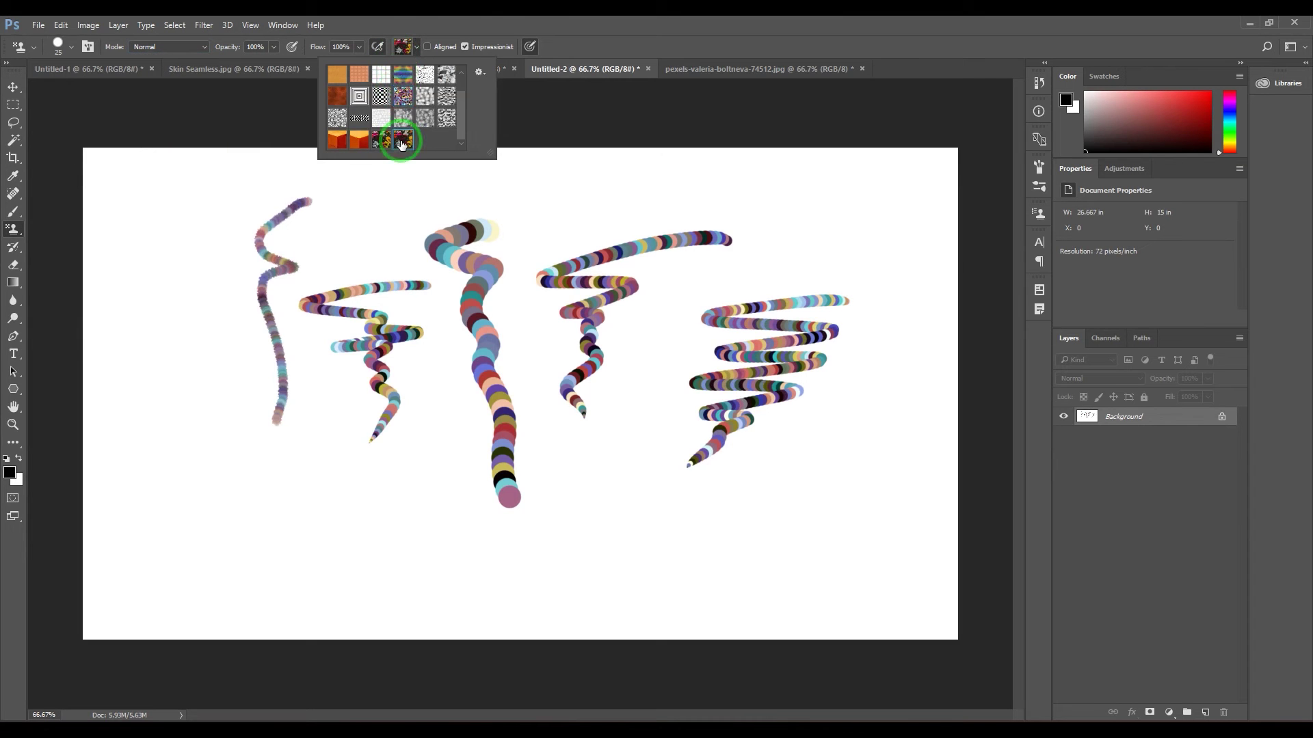
pyautogui.click(533, 30)
pyautogui.click(116, 72)
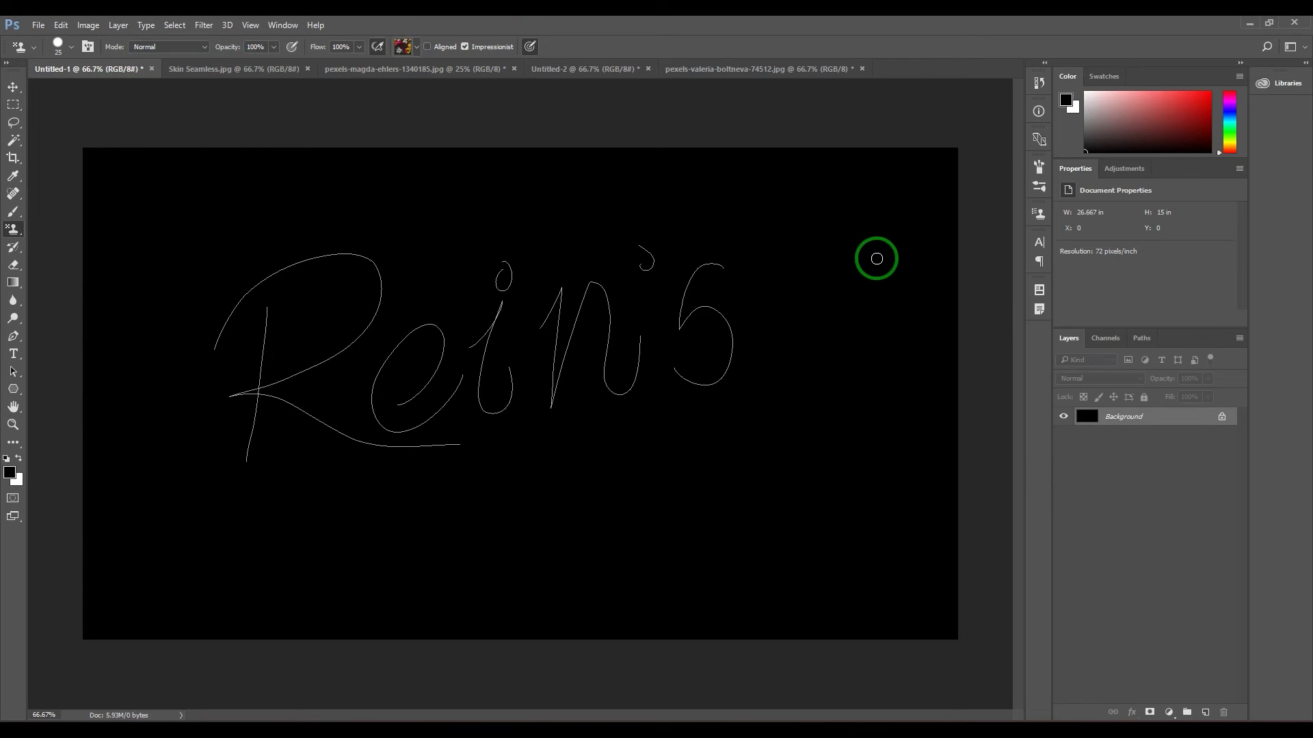
# - Add a new empty layer above the Background layer
pyautogui.click(1142, 338)
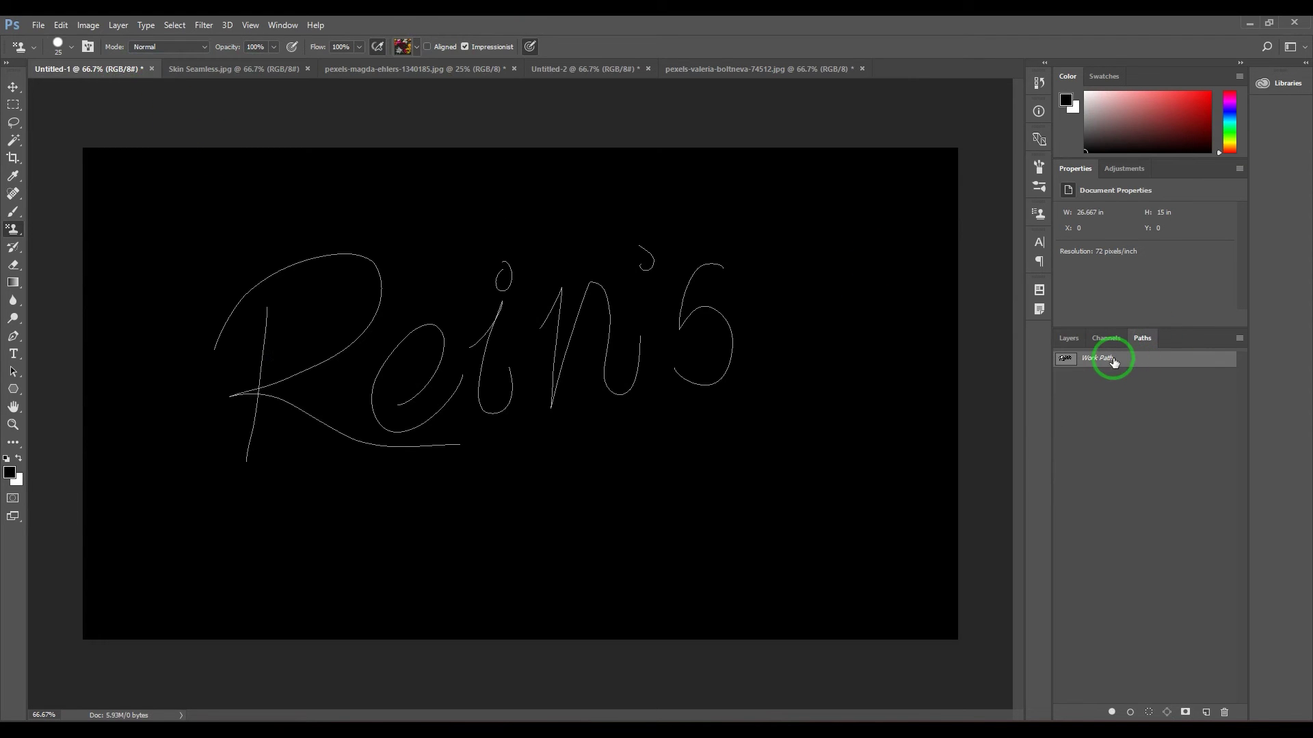
pyautogui.click(1066, 336)
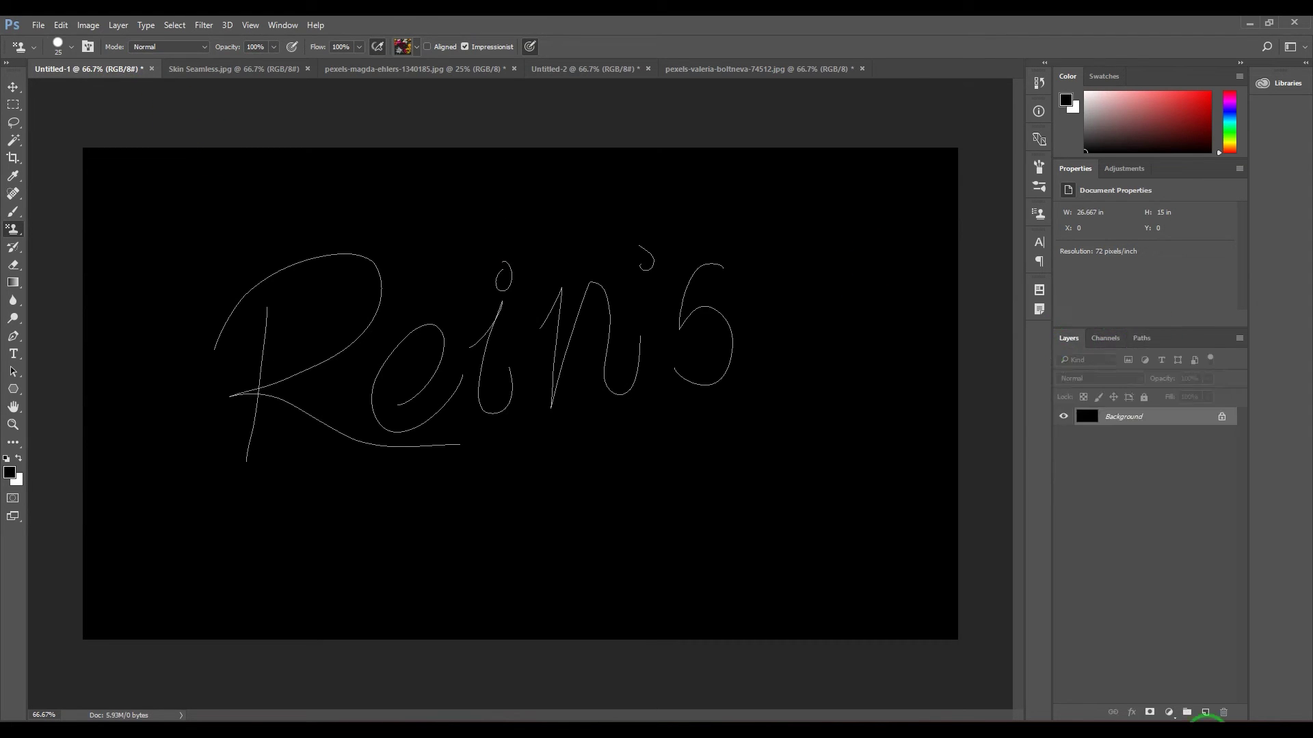
pyautogui.click(1205, 713)
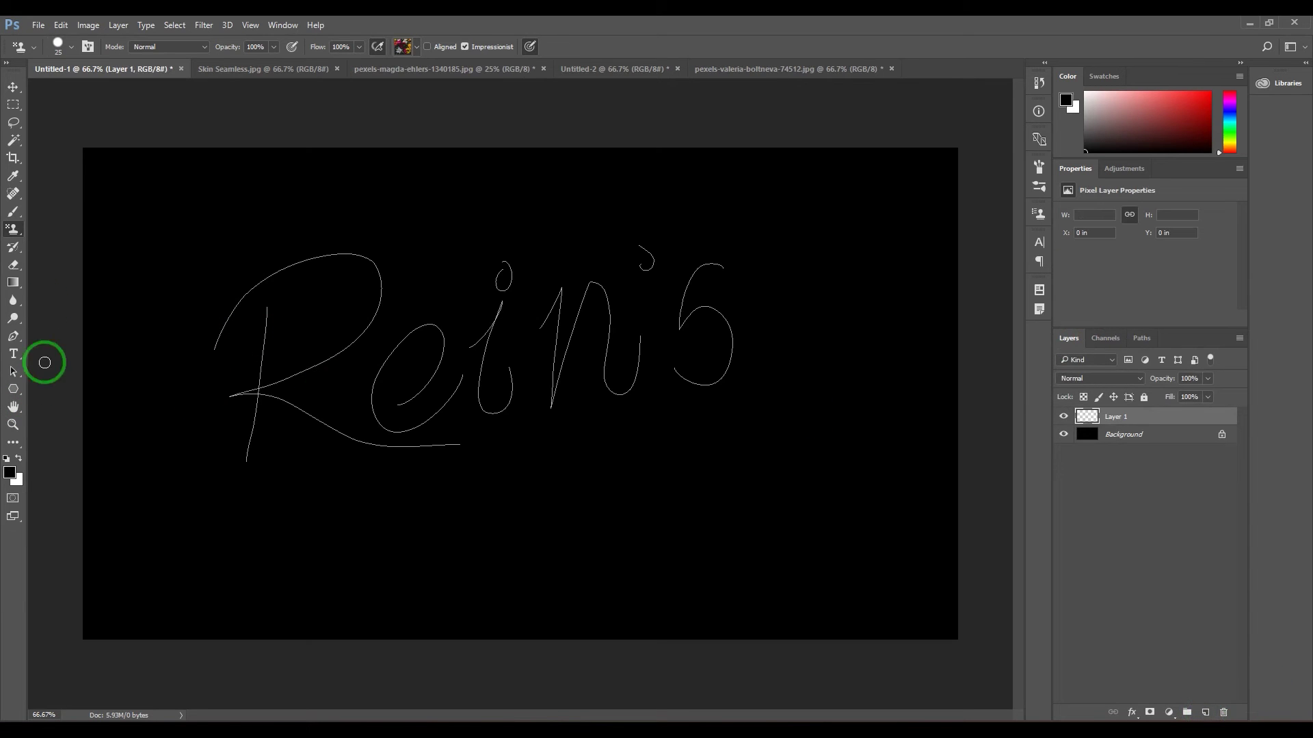
pyautogui.moveTo(11, 228); pyautogui.dragTo(28, 236)
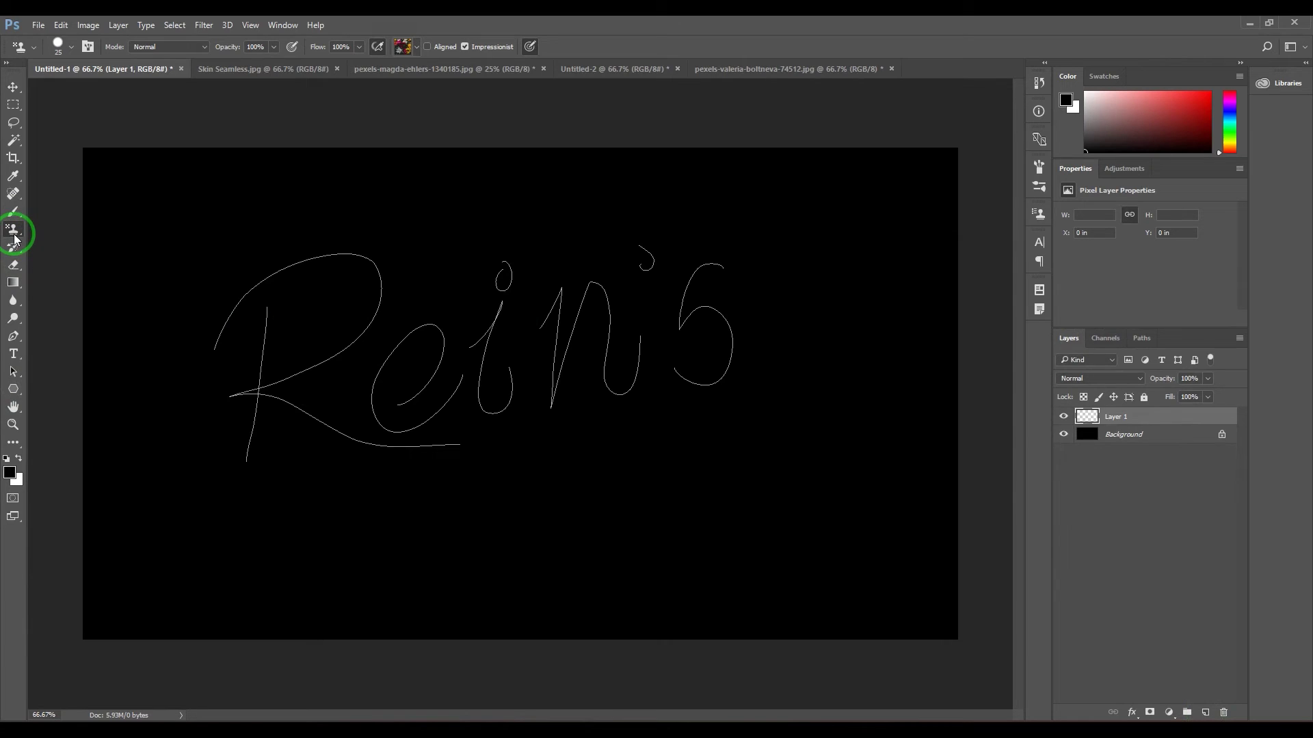
# - Reconfirm the colourful pattern and try two test strokes beside Reins, undoing both
pyautogui.click(403, 48)
pyautogui.click(400, 48)
pyautogui.moveTo(833, 205)
pyautogui.mouseDown()
pyautogui.moveTo(793, 296)
pyautogui.moveTo(815, 510)
pyautogui.mouseUp()
pyautogui.hotkey('ctrl', 'z')
pyautogui.moveTo(835, 208)
pyautogui.mouseDown()
pyautogui.moveTo(835, 360)
pyautogui.moveTo(780, 487)
pyautogui.moveTo(820, 586)
pyautogui.mouseUp()
pyautogui.hotkey('ctrl', 'z')
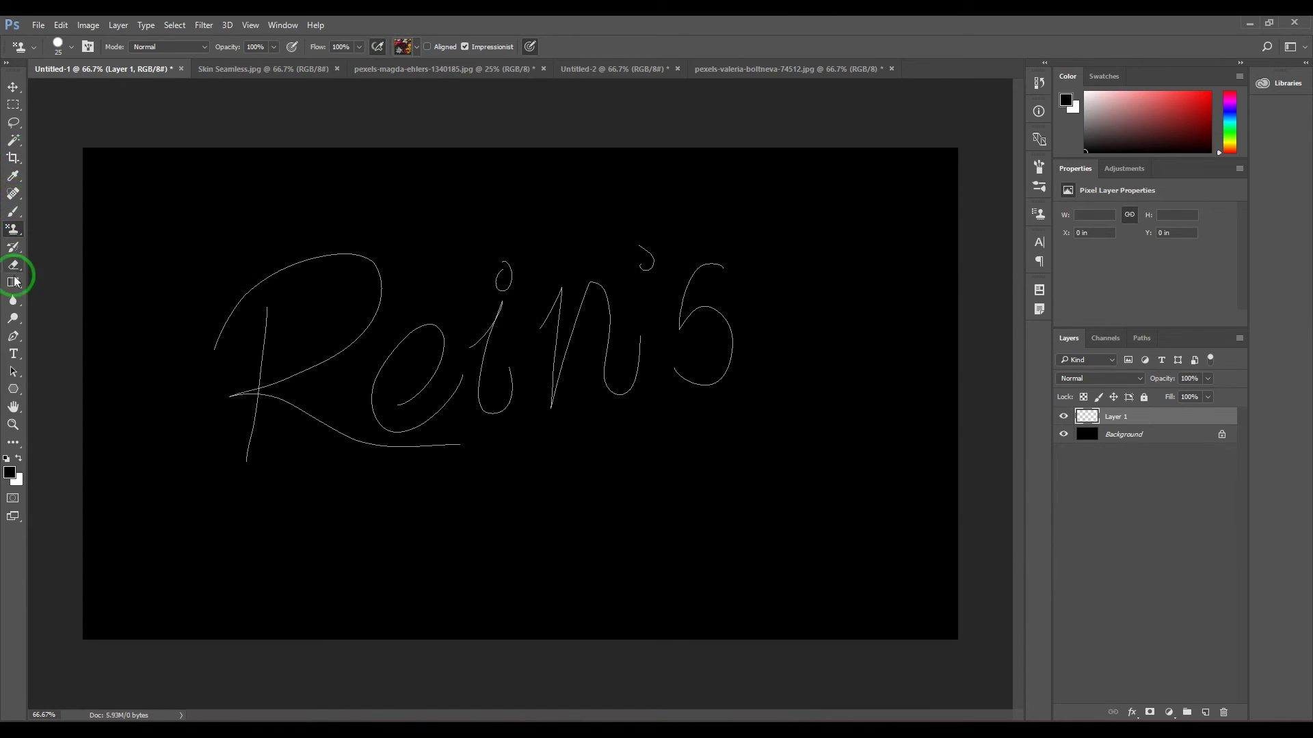
# - Stroke the Reins path with the Pattern Stamp, then bring up Skin Seamless.jpg
pyautogui.click(13, 335)
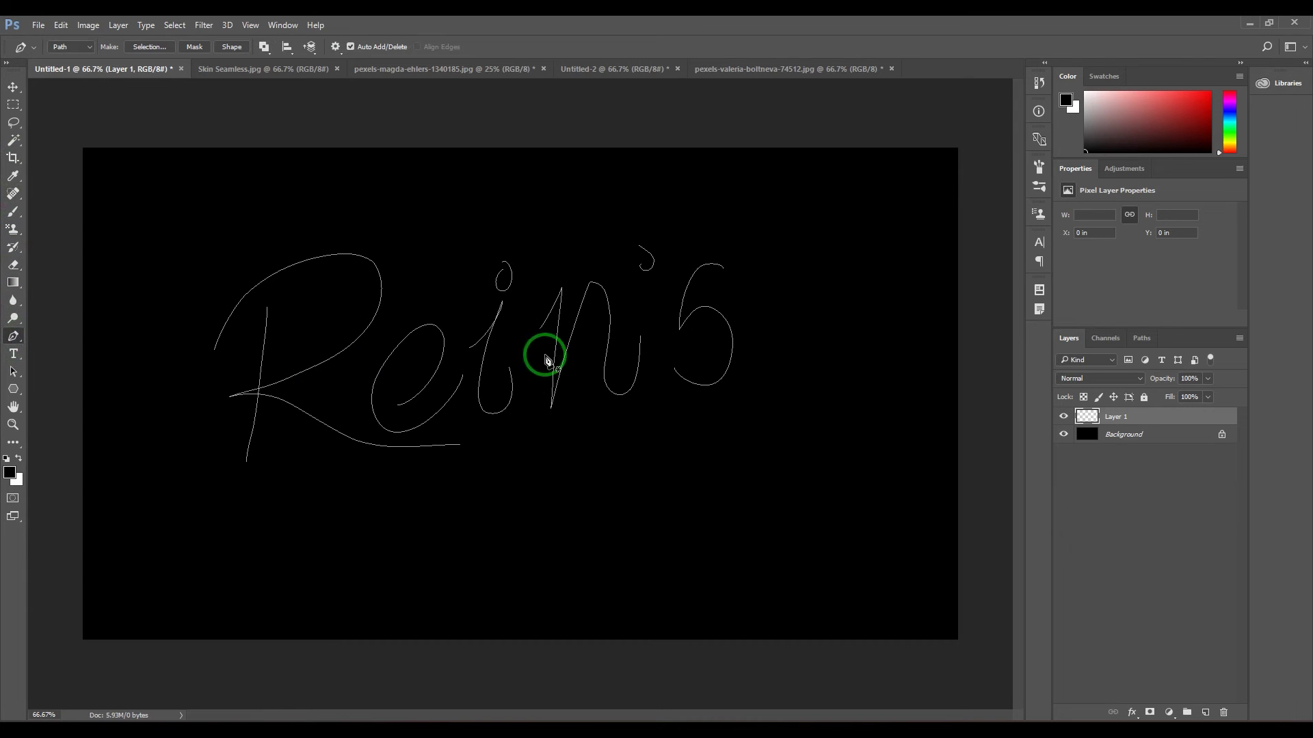
pyautogui.rightClick(621, 322)
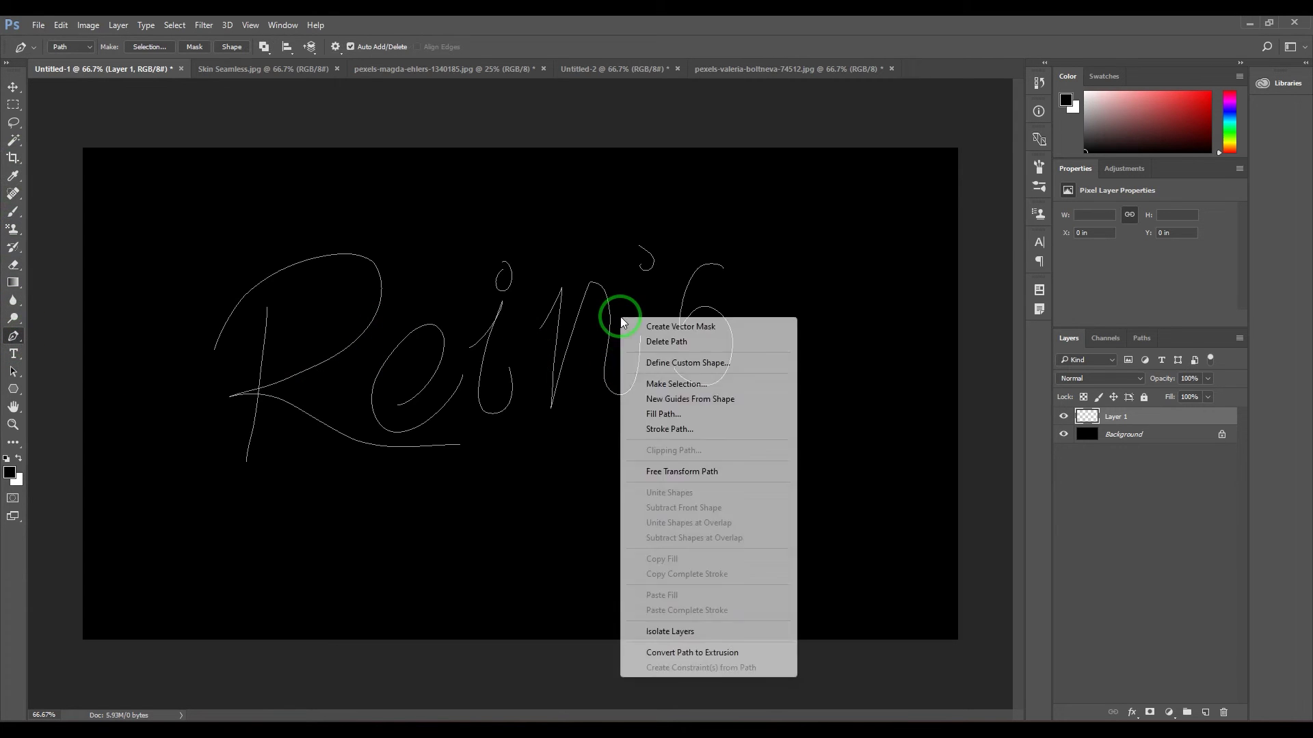
pyautogui.click(693, 429)
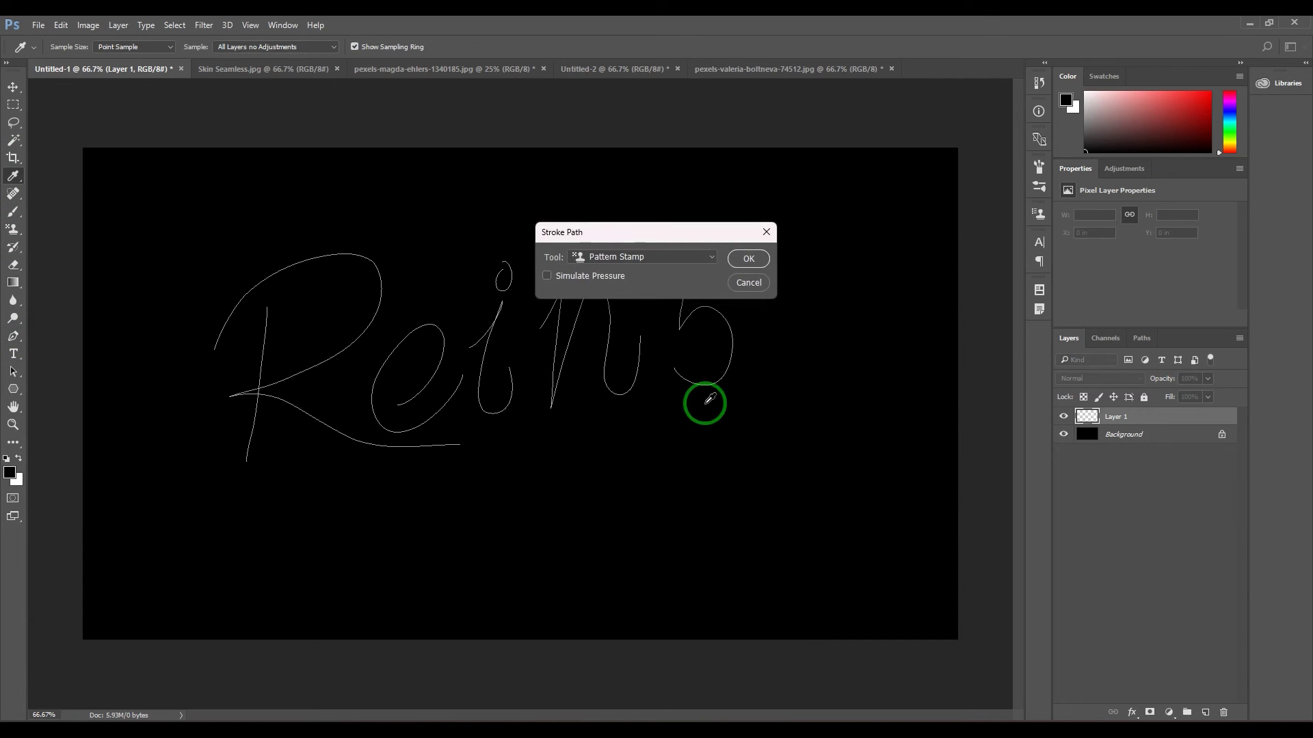
pyautogui.click(747, 258)
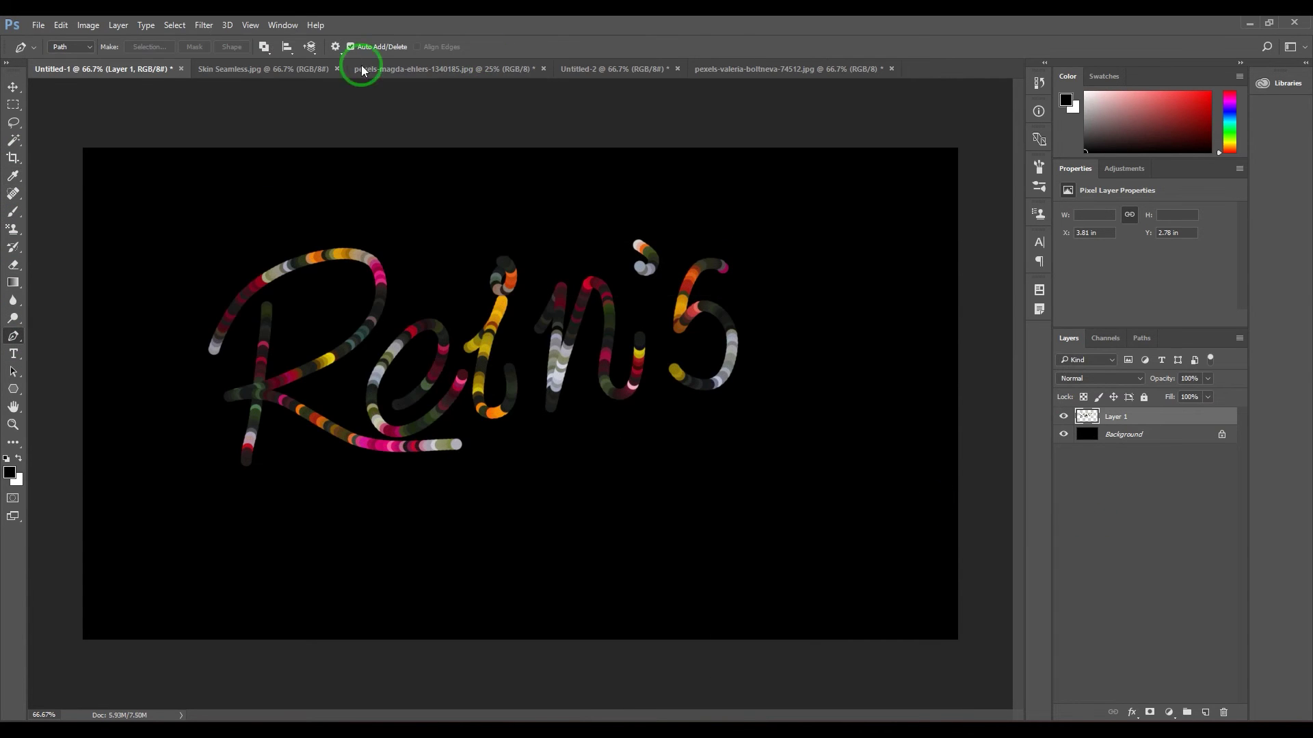
pyautogui.click(231, 70)
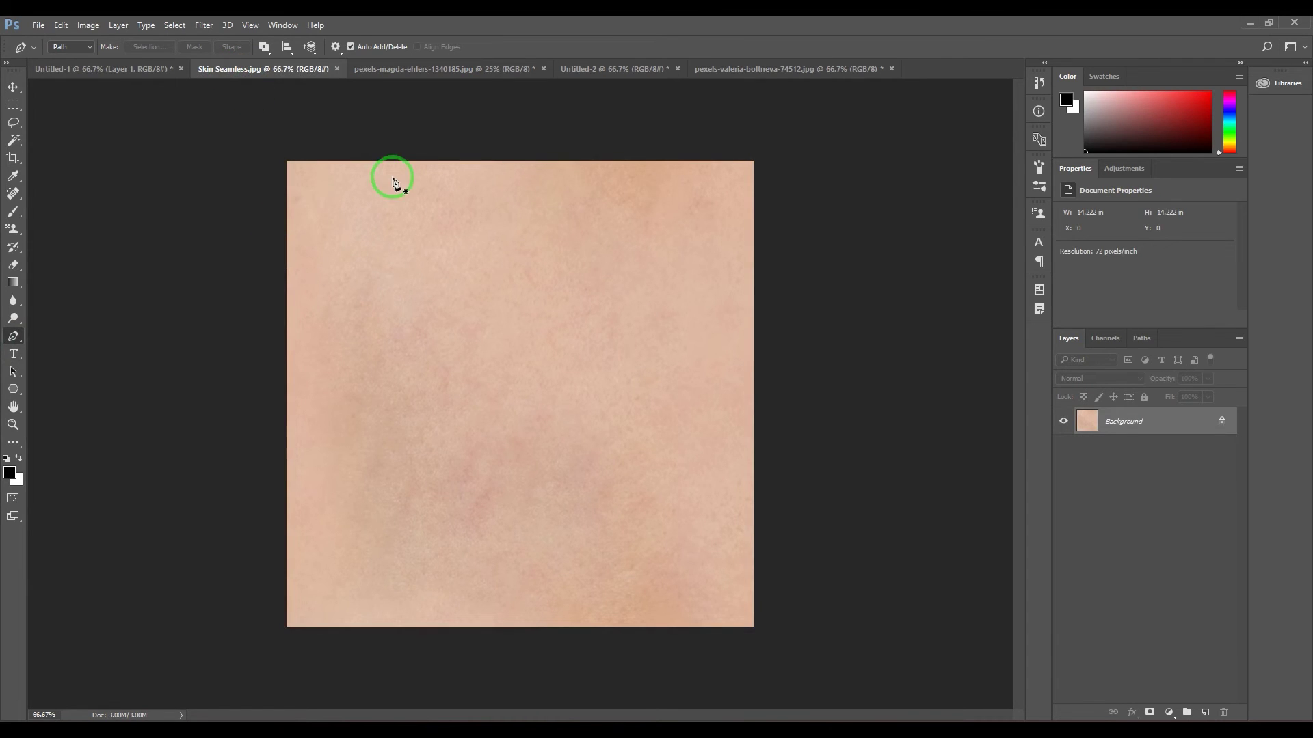
# - Define Skin Seamless.jpg as a new pattern via Edit > Define Pattern, then return to Untitled-2
pyautogui.click(61, 25)
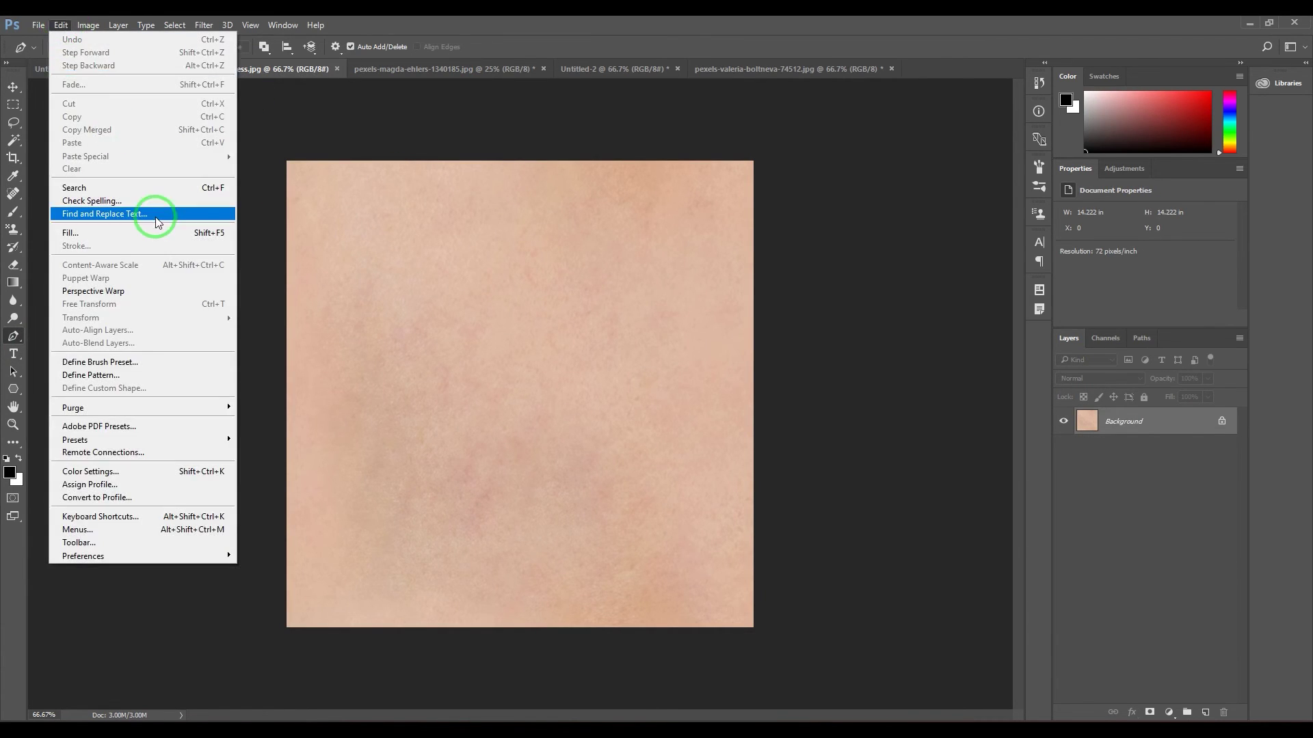
pyautogui.click(175, 375)
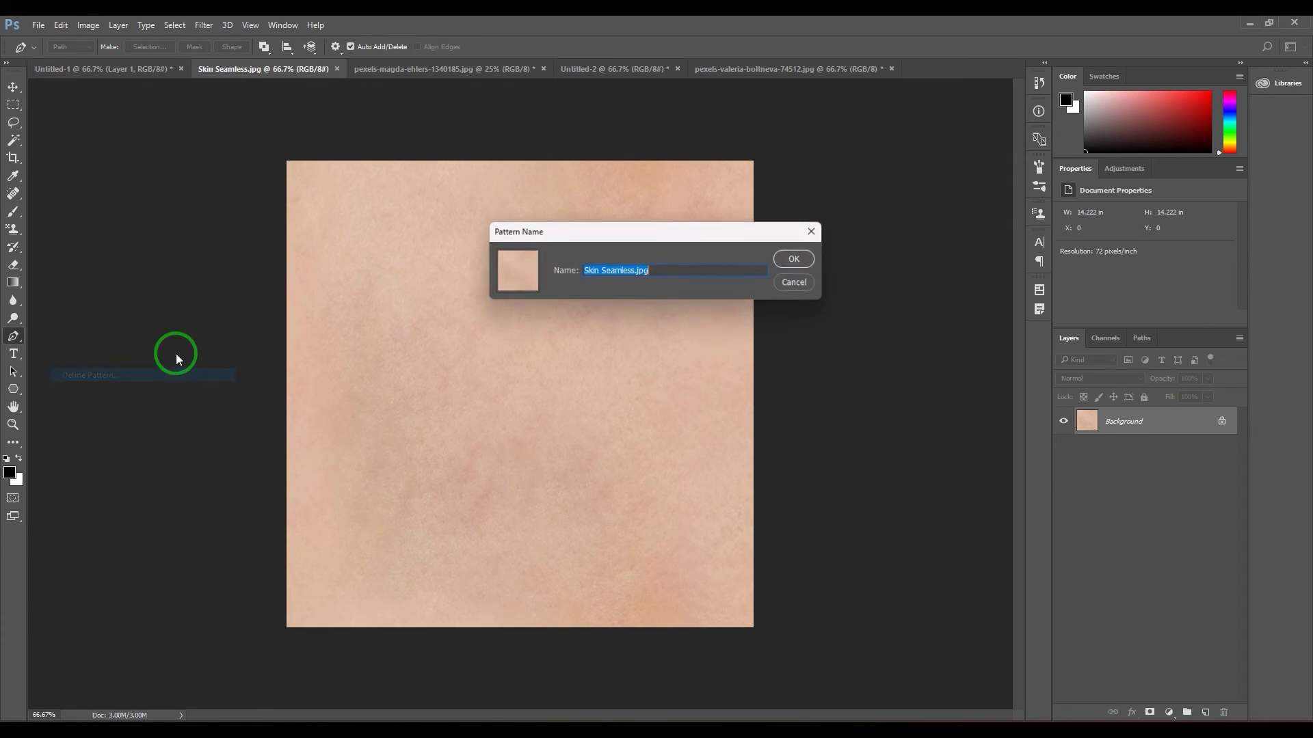
pyautogui.click(798, 260)
pyautogui.click(146, 67)
pyautogui.click(585, 77)
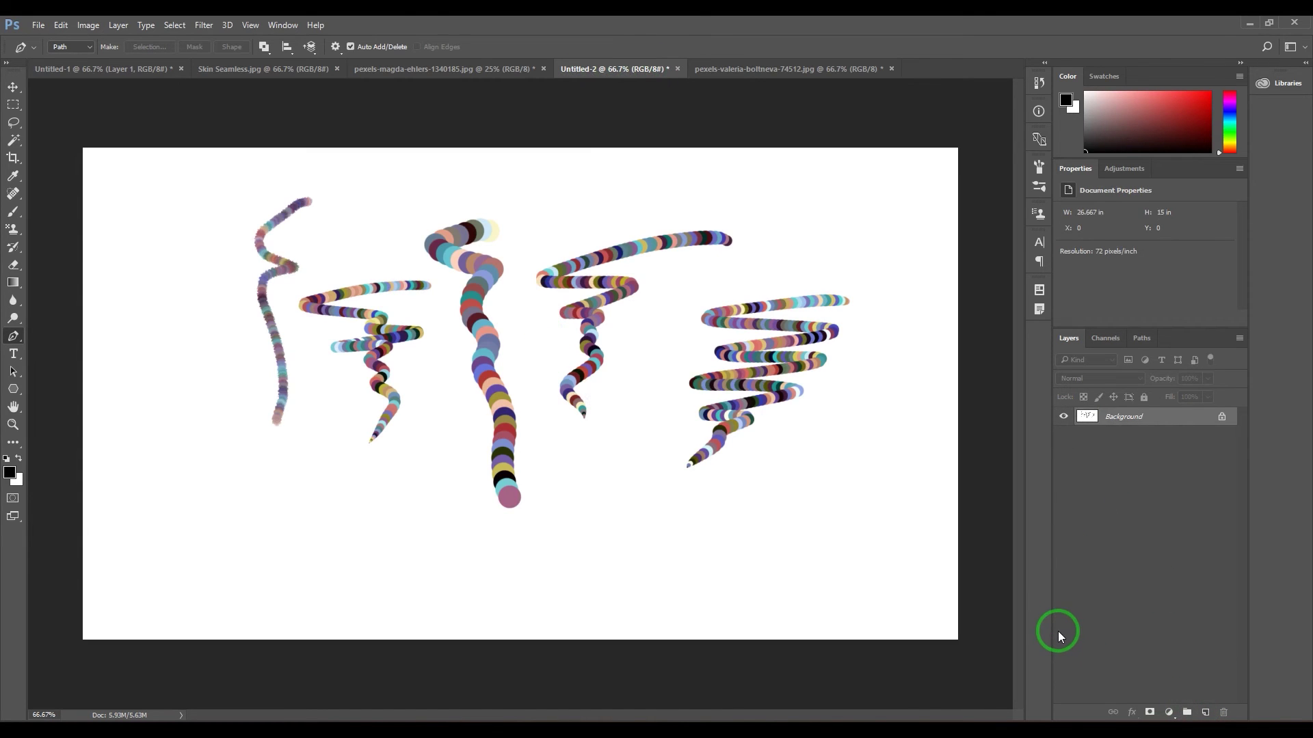
# - Clear the canvas and paint the skin pattern across the middle with a size 100 Pattern Stamp
pyautogui.hotkey('ctrl', 'BackSpace')
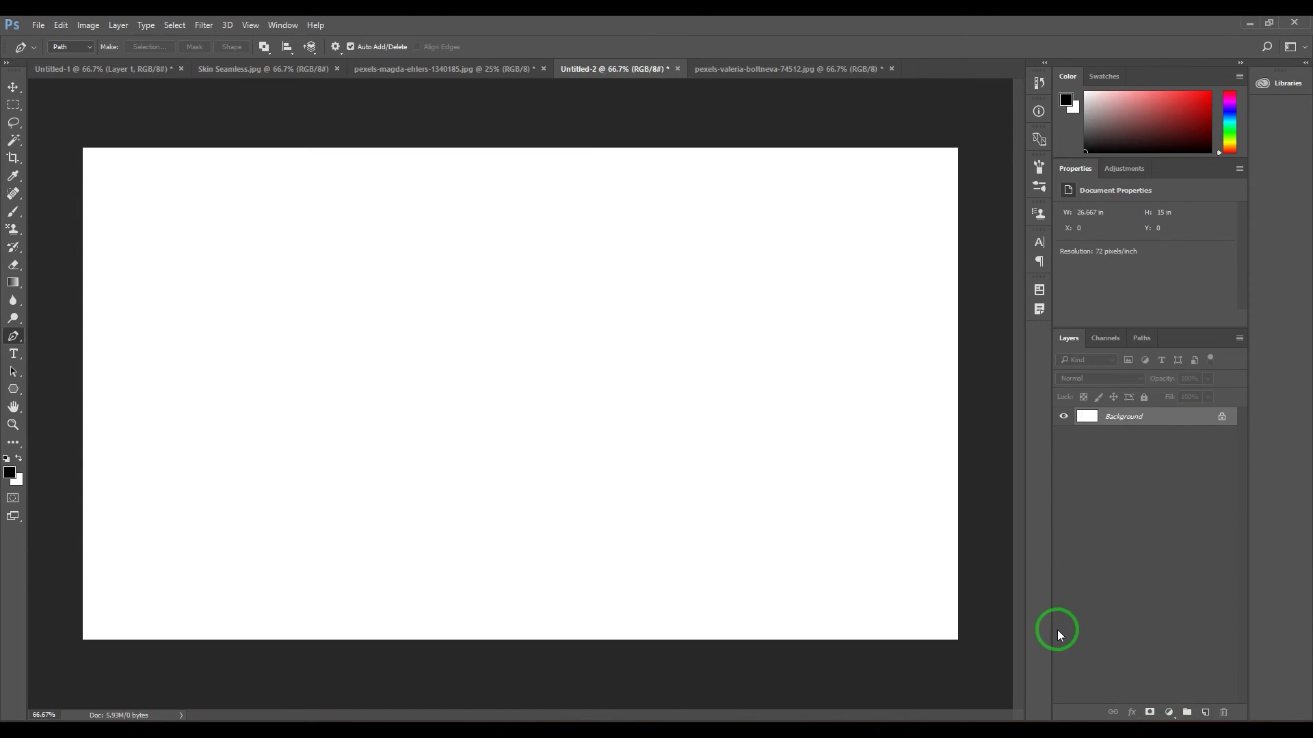
pyautogui.click(13, 229)
pyautogui.click(406, 46)
pyautogui.click(422, 141)
pyautogui.click(722, 19)
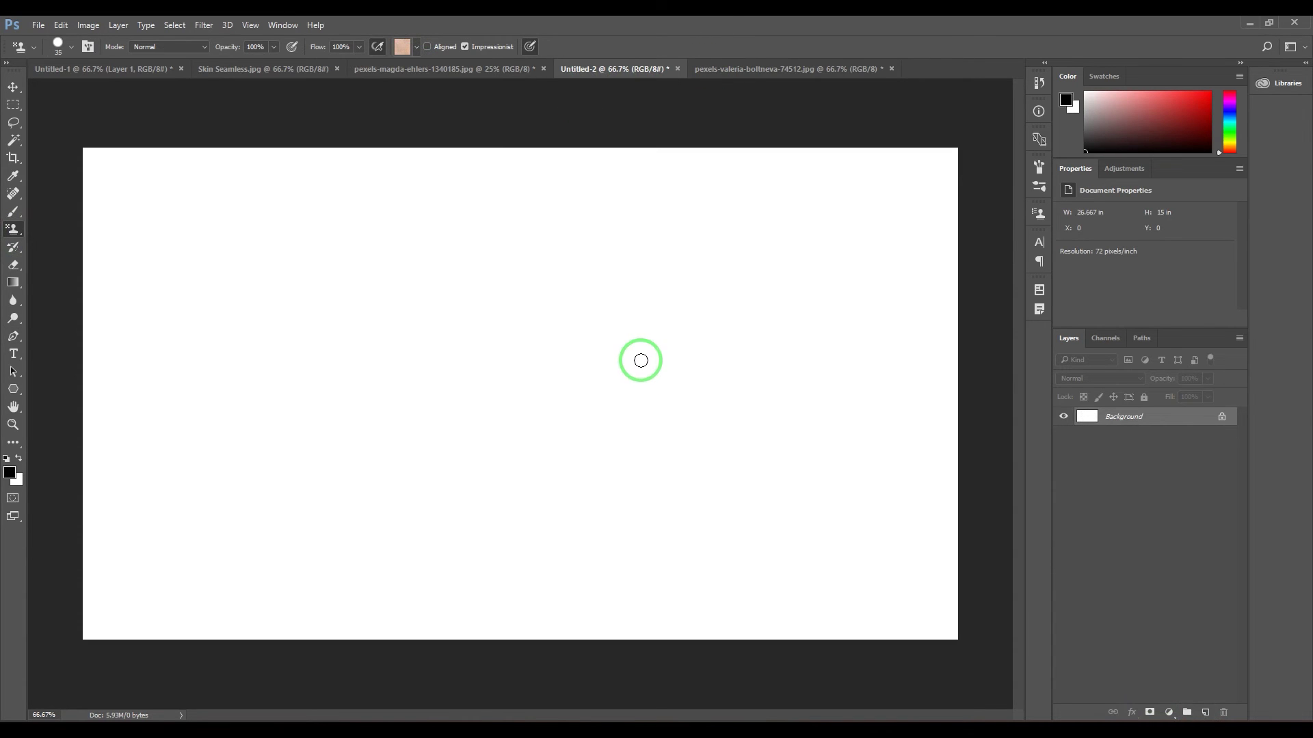
pyautogui.press(']')
pyautogui.press(']')
pyautogui.press(']')
pyautogui.press(']')
pyautogui.press(']')
pyautogui.press(']')
pyautogui.press(']')
pyautogui.press(']')
pyautogui.press(']')
pyautogui.press(']')
pyautogui.moveTo(638, 357)
pyautogui.mouseDown()
pyautogui.moveTo(530, 351)
pyautogui.moveTo(635, 335)
pyautogui.moveTo(552, 365)
pyautogui.mouseUp()
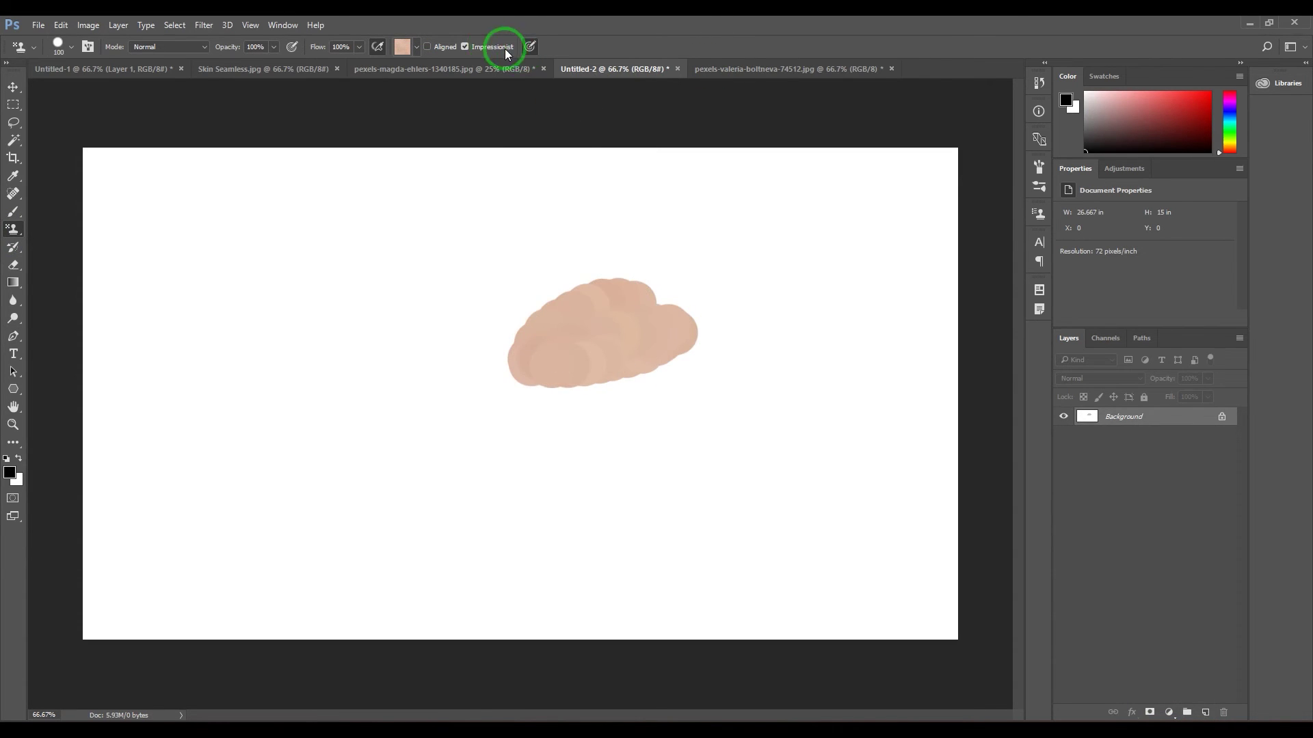
# - Turn off Impressionist, paint a wide skin patch above, and zoom in to inspect the texture
pyautogui.click(468, 48)
pyautogui.moveTo(566, 264)
pyautogui.mouseDown()
pyautogui.moveTo(474, 244)
pyautogui.moveTo(614, 262)
pyautogui.moveTo(390, 310)
pyautogui.moveTo(575, 332)
pyautogui.moveTo(555, 391)
pyautogui.moveTo(515, 366)
pyautogui.moveTo(531, 398)
pyautogui.moveTo(576, 334)
pyautogui.moveTo(696, 244)
pyautogui.moveTo(449, 199)
pyautogui.moveTo(449, 230)
pyautogui.mouseUp()
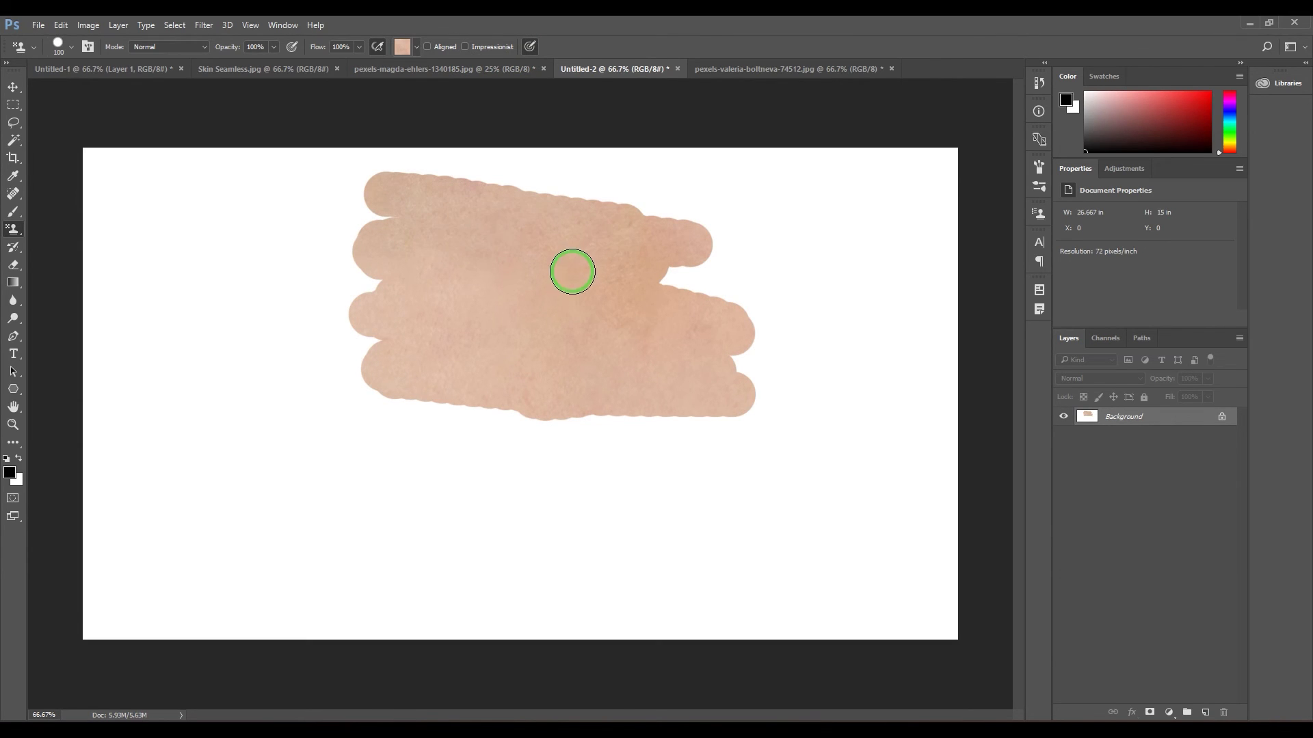
pyautogui.press('z')
pyautogui.moveTo(462, 225); pyautogui.dragTo(520, 289)
pyautogui.keyDown('alt'); pyautogui.click(521, 289); pyautogui.keyUp('alt')
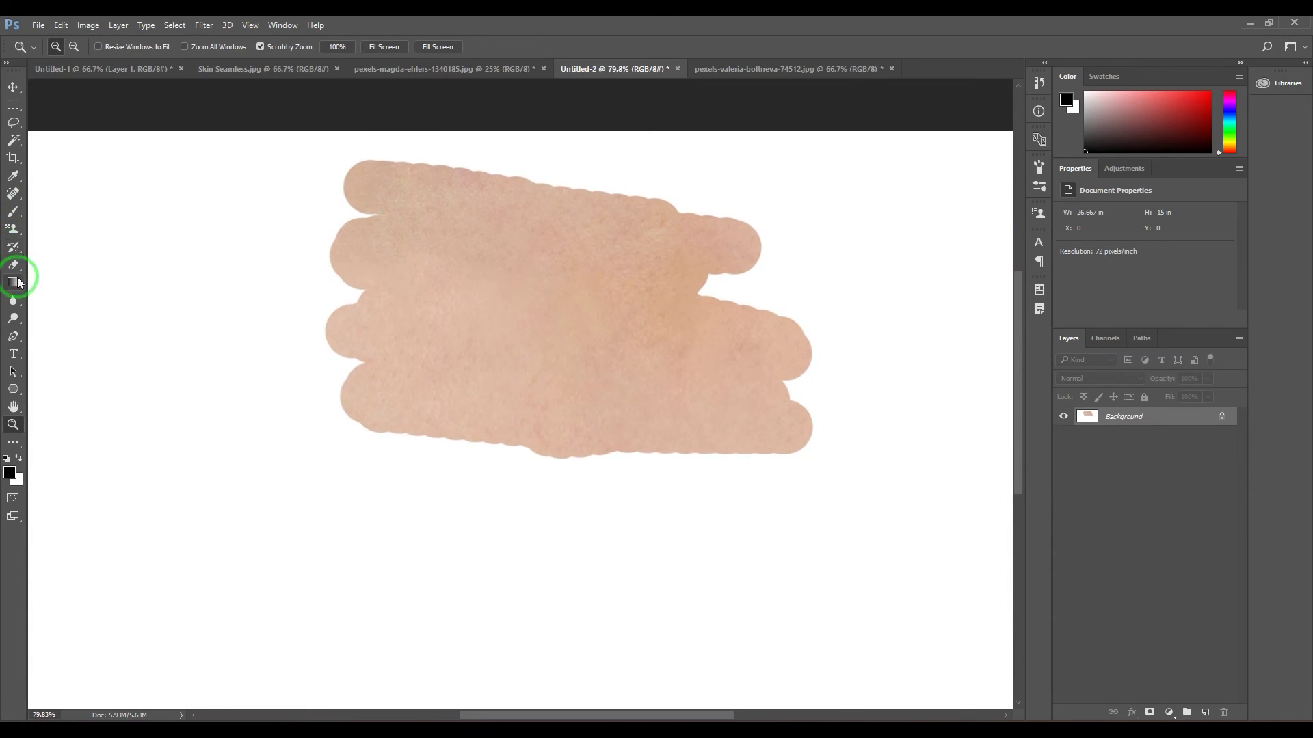
pyautogui.click(12, 233)
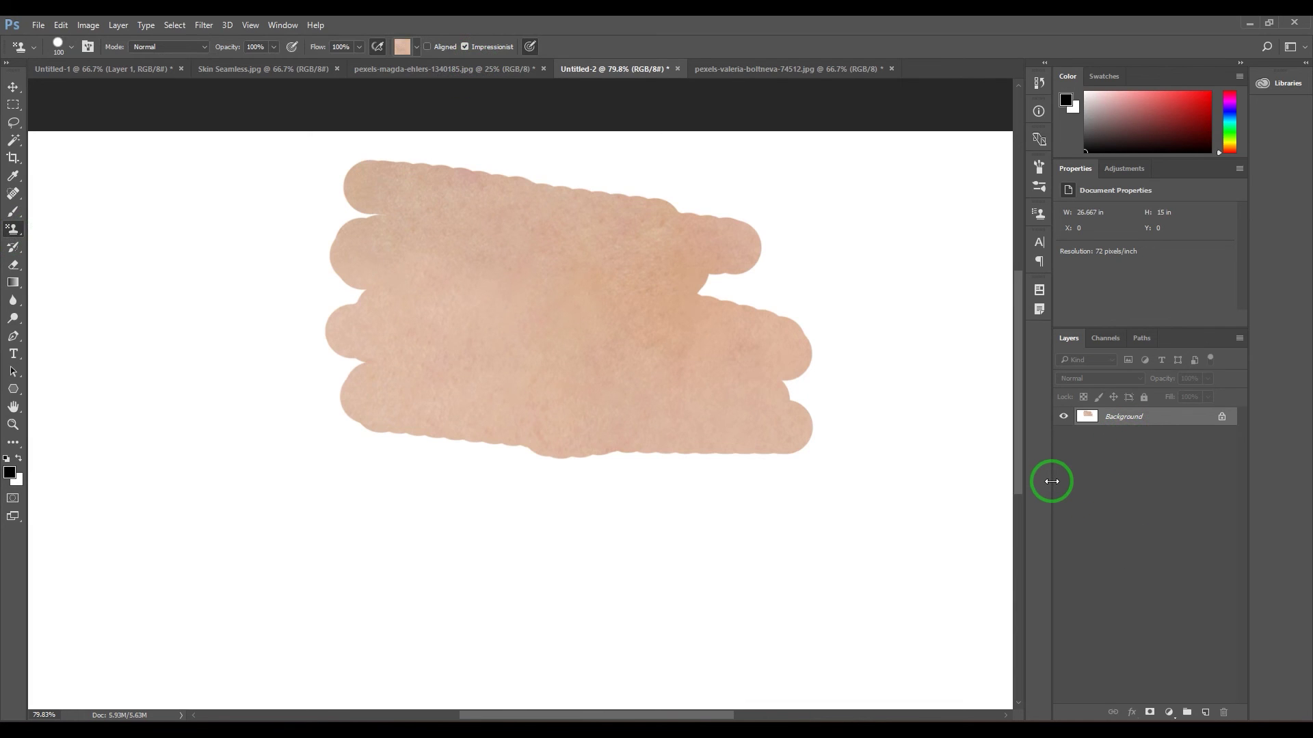
# - Undo the patch, choose the 24 px special brush tip and paint a test stroke
pyautogui.hotkey('ctrl', 'z')
pyautogui.click(60, 43)
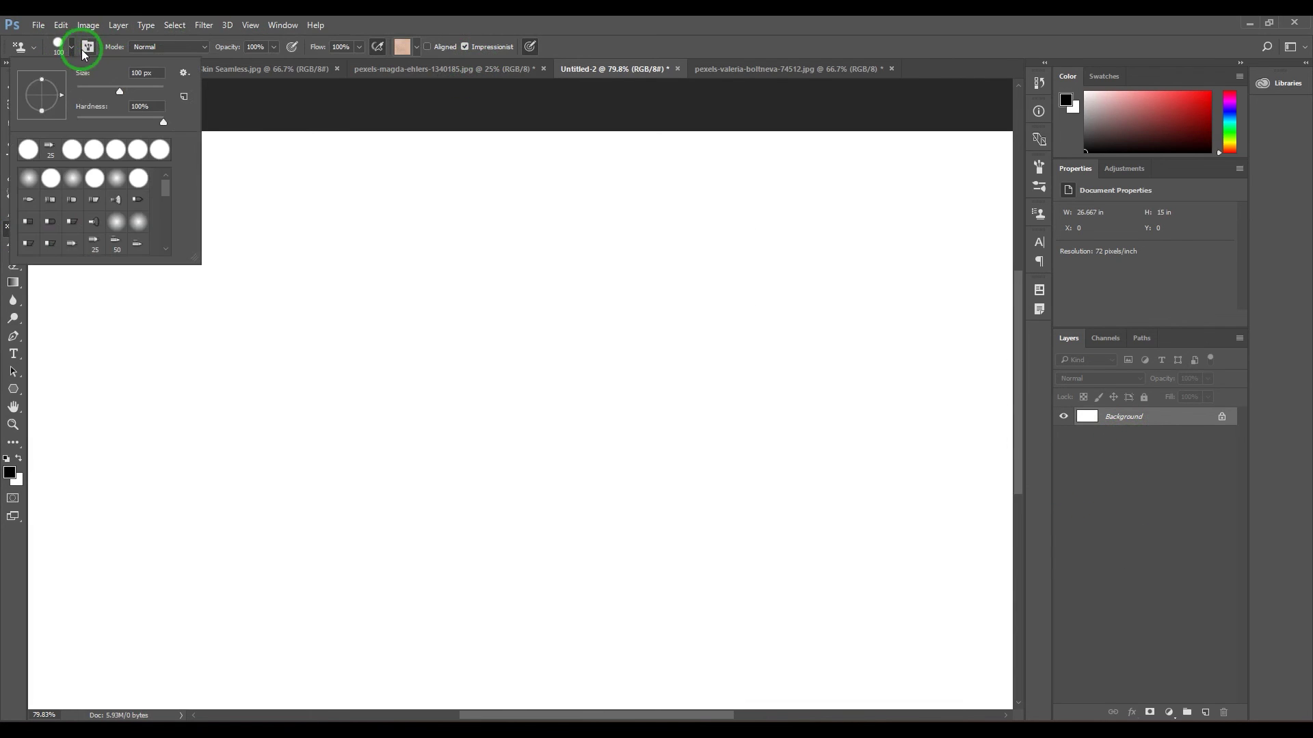
pyautogui.scroll(-5, 111, 191)
pyautogui.click(139, 209)
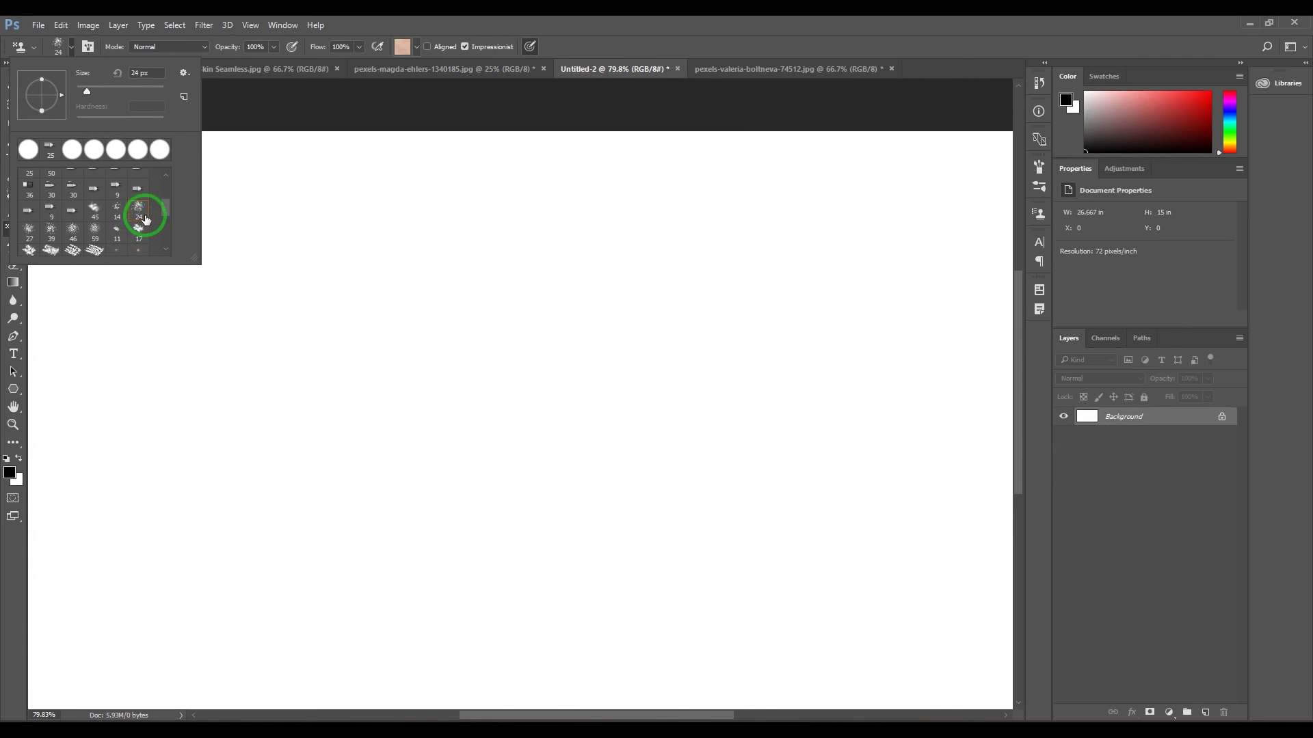
pyautogui.click(647, 19)
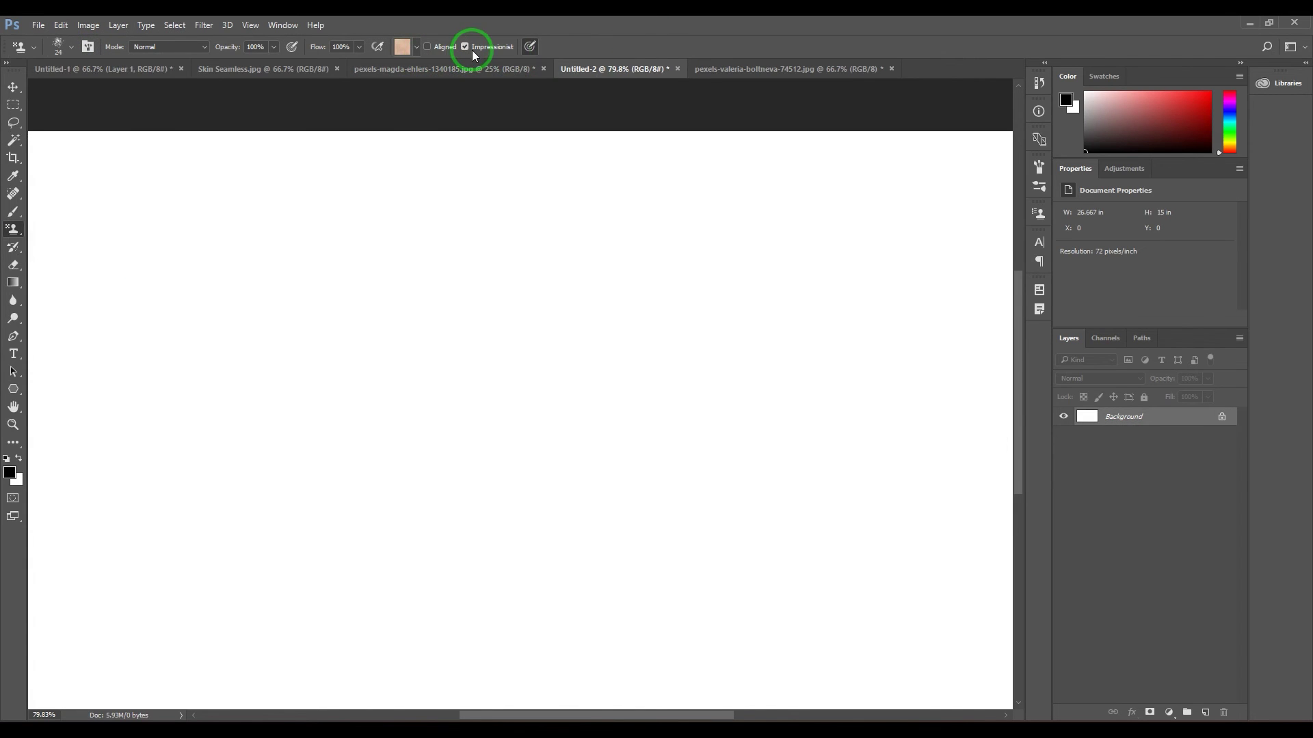
pyautogui.moveTo(531, 260); pyautogui.dragTo(467, 287)
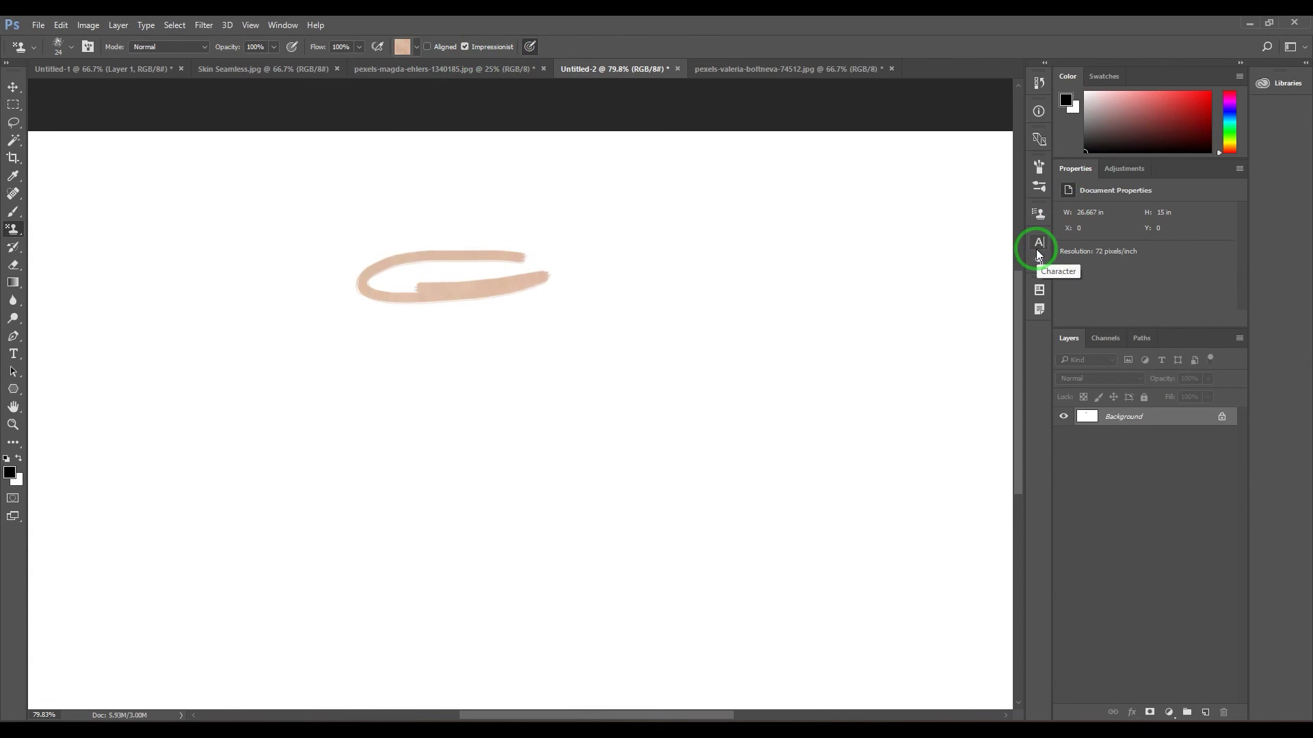
# - Set Size and Angle Jitter to 100%, enable Scattering at 69%, and raise brush size to 150
pyautogui.press('F5')
pyautogui.moveTo(882, 199); pyautogui.dragTo(1029, 207)
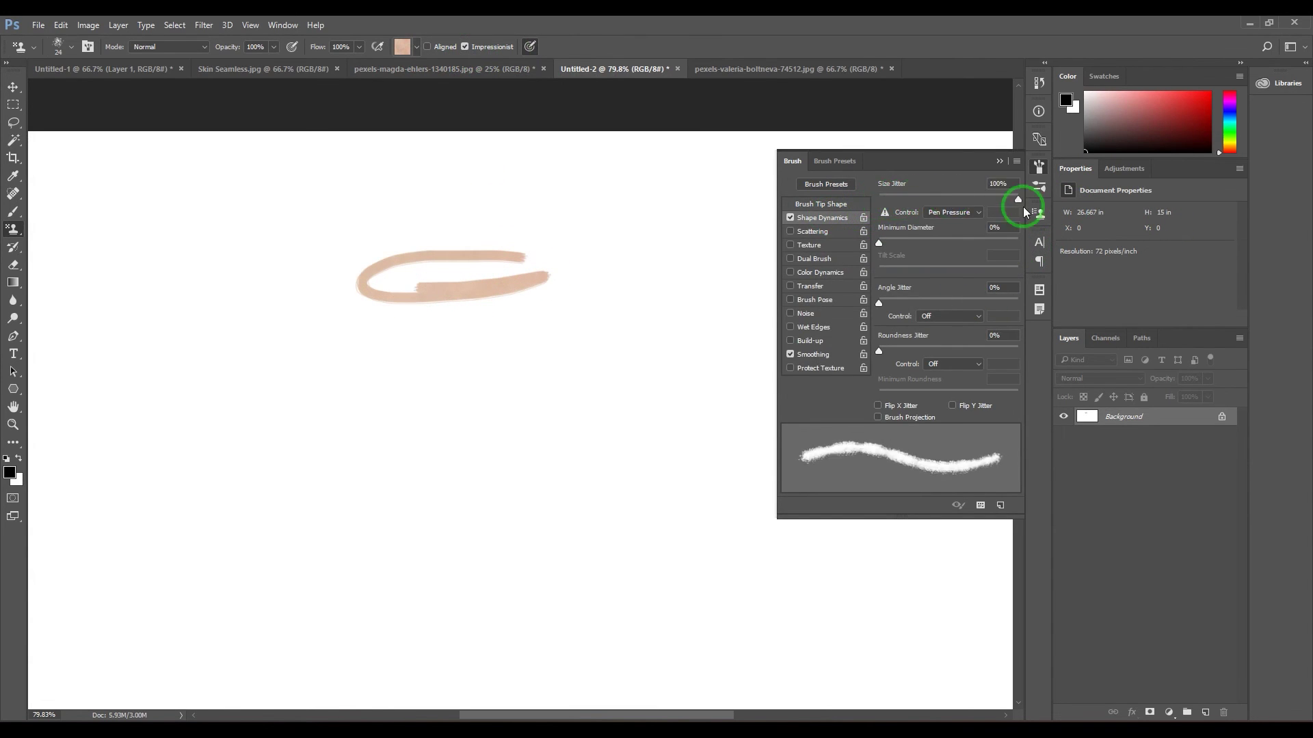
pyautogui.moveTo(893, 302); pyautogui.dragTo(1018, 301)
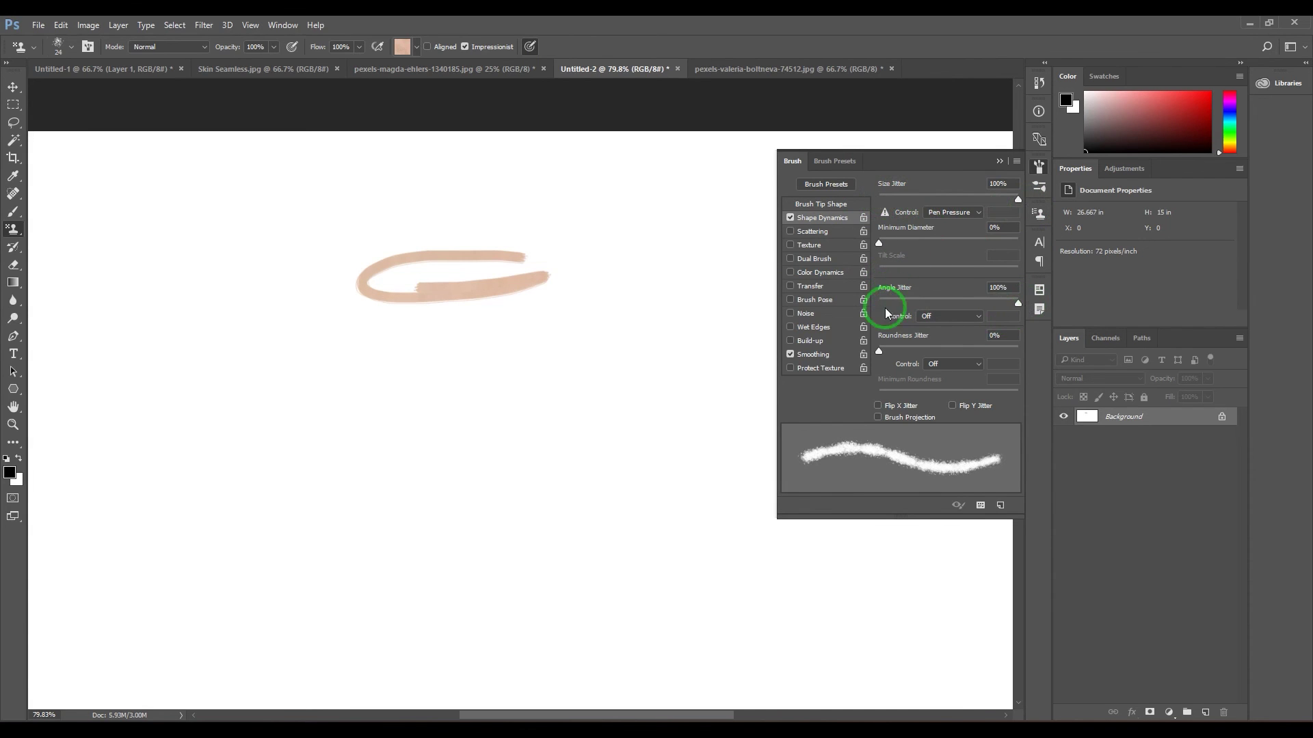
pyautogui.click(812, 231)
pyautogui.click(888, 199)
pyautogui.moveTo(574, 357)
pyautogui.mouseDown()
pyautogui.moveTo(424, 506)
pyautogui.moveTo(645, 562)
pyautogui.moveTo(539, 530)
pyautogui.moveTo(606, 383)
pyautogui.moveTo(463, 333)
pyautogui.moveTo(599, 319)
pyautogui.mouseUp()
pyautogui.press(']')
pyautogui.press(']')
pyautogui.press(']')
pyautogui.press(']')
pyautogui.press(']')
pyautogui.press(']')
pyautogui.press(']')
pyautogui.press(']')
pyautogui.press(']')
pyautogui.press(']')
# - Enable Color Dynamics with 4% saturation and 6% brightness jitter while painting skin texture over the white notches
pyautogui.click(402, 46)
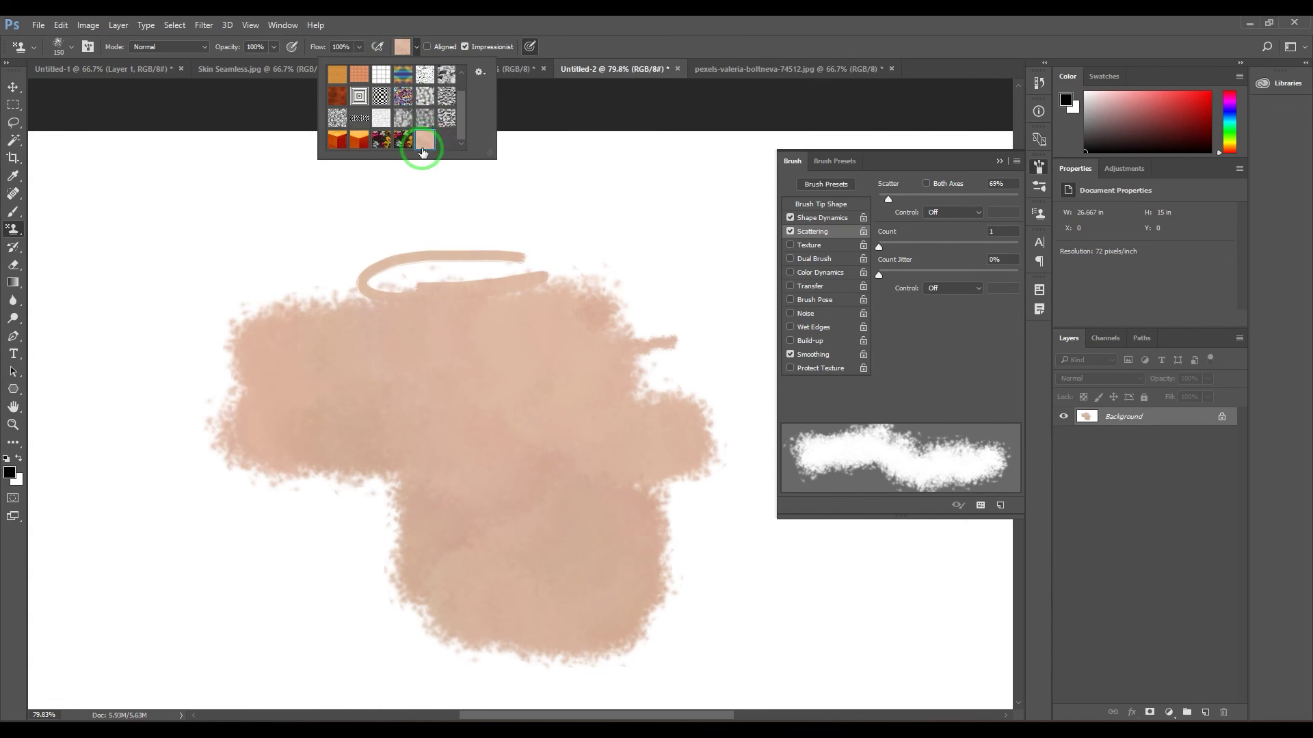
pyautogui.moveTo(439, 216)
pyautogui.mouseDown()
pyautogui.moveTo(553, 293)
pyautogui.moveTo(404, 277)
pyautogui.moveTo(302, 235)
pyautogui.moveTo(339, 190)
pyautogui.moveTo(590, 144)
pyautogui.moveTo(458, 125)
pyautogui.moveTo(537, 260)
pyautogui.moveTo(637, 226)
pyautogui.moveTo(624, 176)
pyautogui.mouseUp()
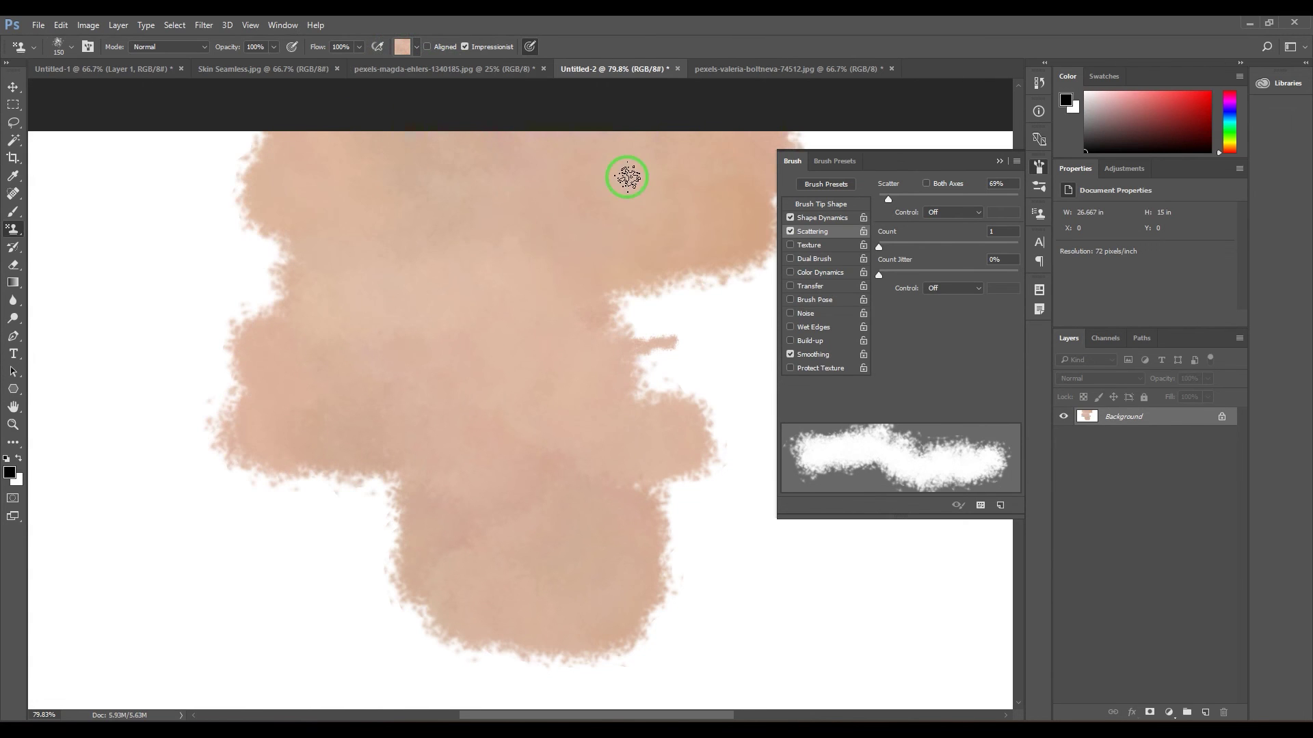
pyautogui.click(845, 217)
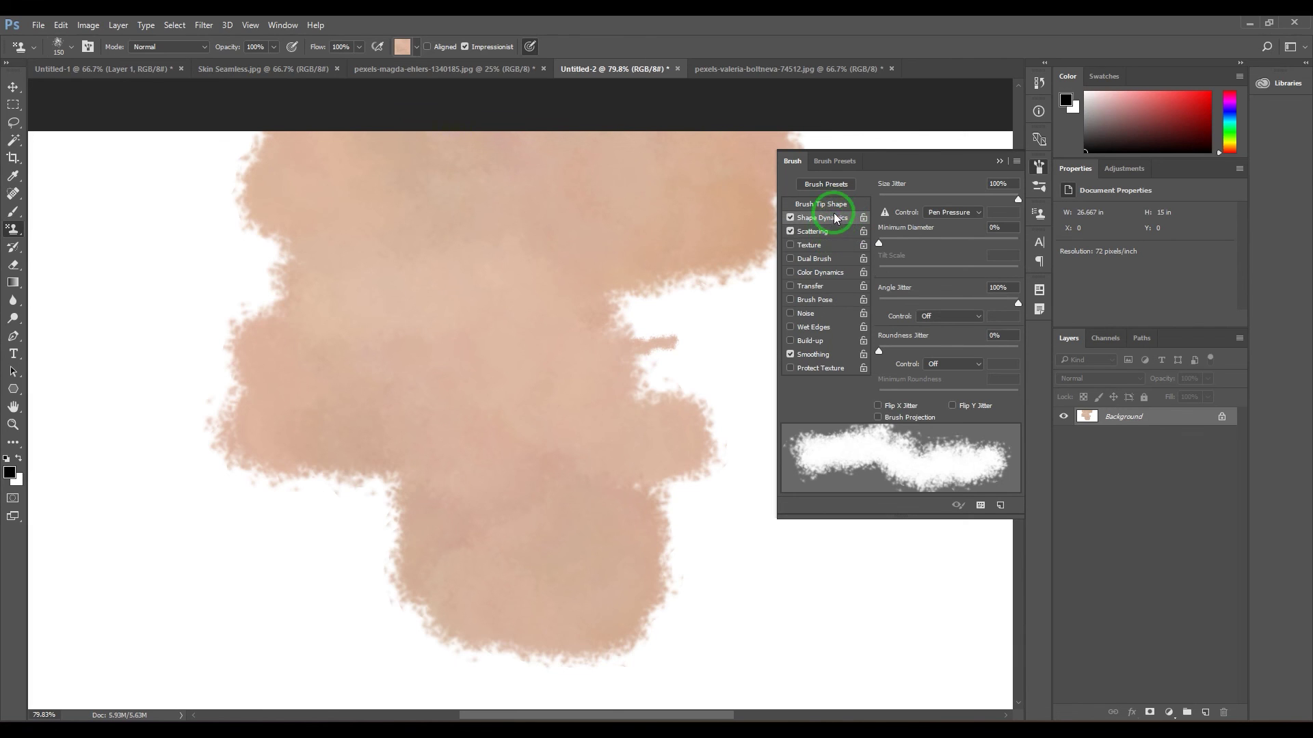
pyautogui.click(820, 235)
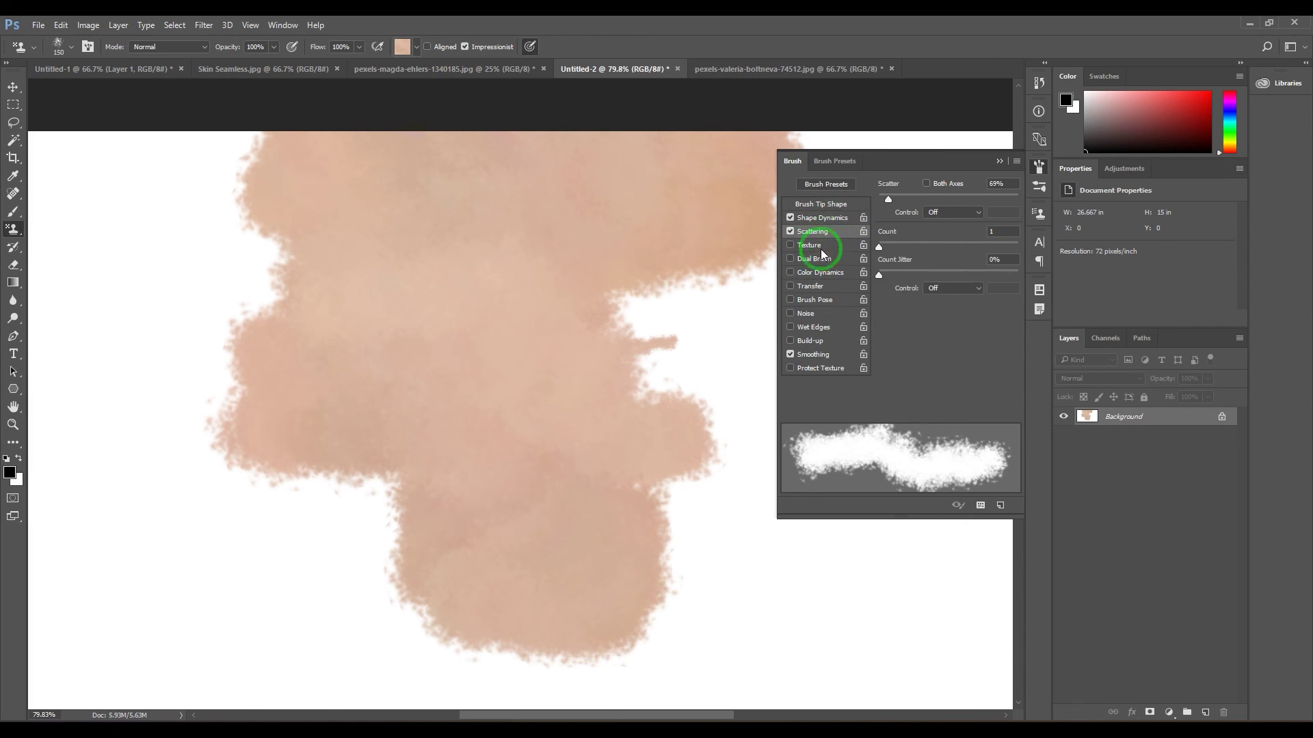
pyautogui.click(821, 274)
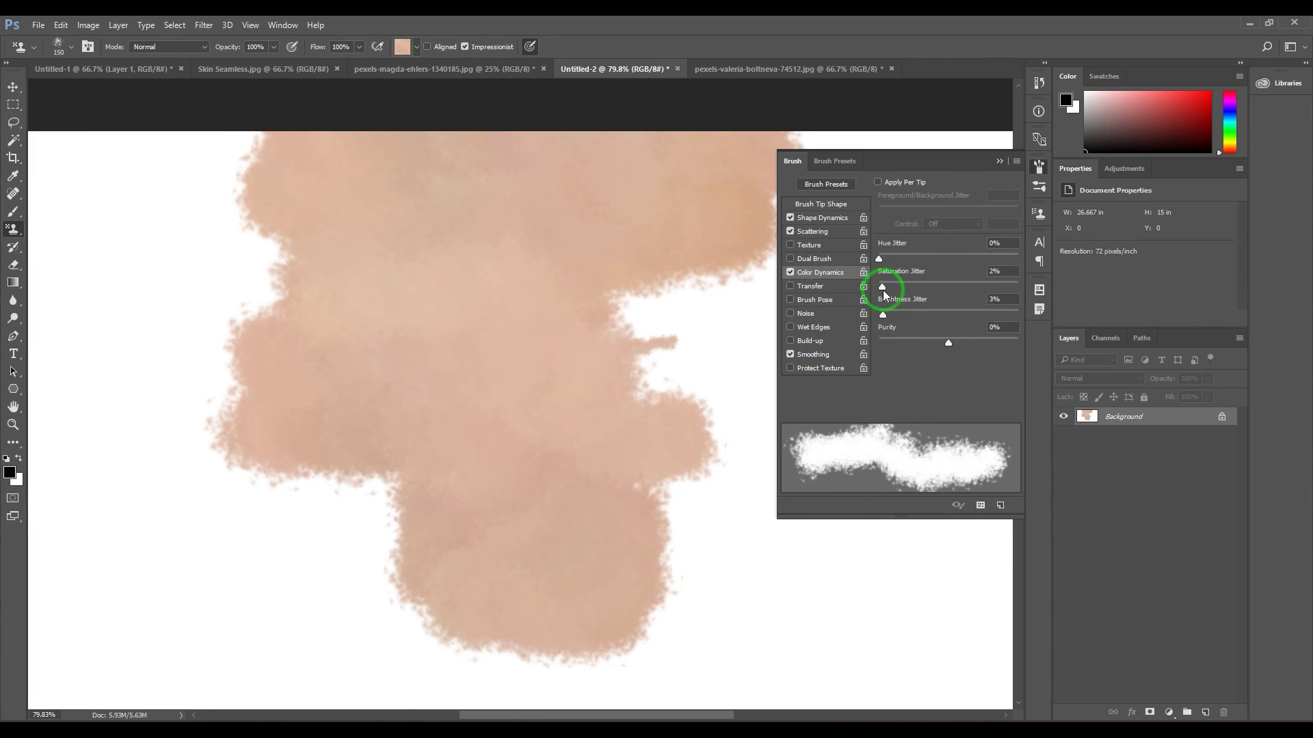
pyautogui.moveTo(458, 359)
pyautogui.mouseDown()
pyautogui.moveTo(508, 372)
pyautogui.moveTo(569, 348)
pyautogui.moveTo(313, 379)
pyautogui.moveTo(627, 344)
pyautogui.moveTo(508, 219)
pyautogui.moveTo(222, 262)
pyautogui.moveTo(670, 291)
pyautogui.moveTo(333, 164)
pyautogui.moveTo(675, 154)
pyautogui.moveTo(223, 370)
pyautogui.moveTo(687, 452)
pyautogui.moveTo(392, 616)
pyautogui.moveTo(260, 645)
pyautogui.moveTo(279, 591)
pyautogui.moveTo(428, 570)
pyautogui.moveTo(580, 691)
pyautogui.moveTo(742, 453)
pyautogui.moveTo(745, 280)
pyautogui.moveTo(698, 607)
pyautogui.moveTo(716, 296)
pyautogui.moveTo(753, 155)
pyautogui.mouseUp()
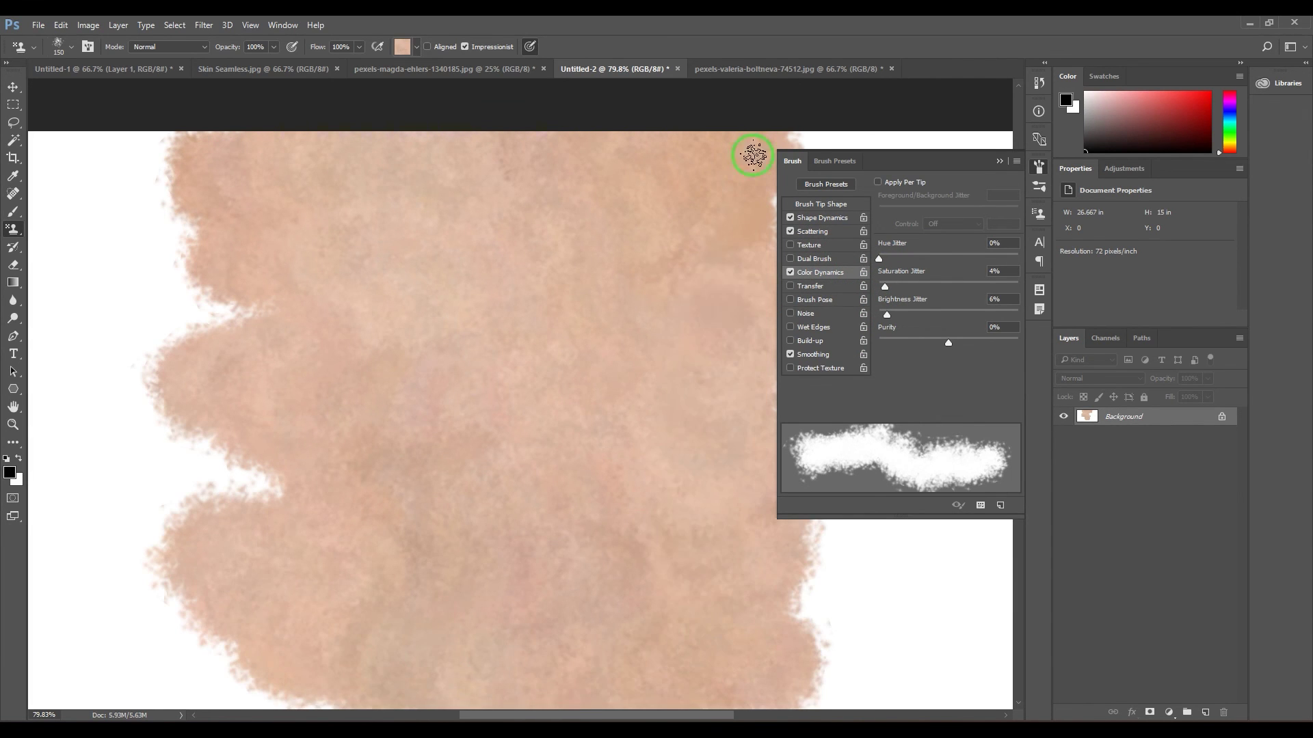
# - Collapse the Brush panel and paint over the upper and lower-right white notches
pyautogui.click(1000, 161)
pyautogui.hscroll(4, 612, 308)
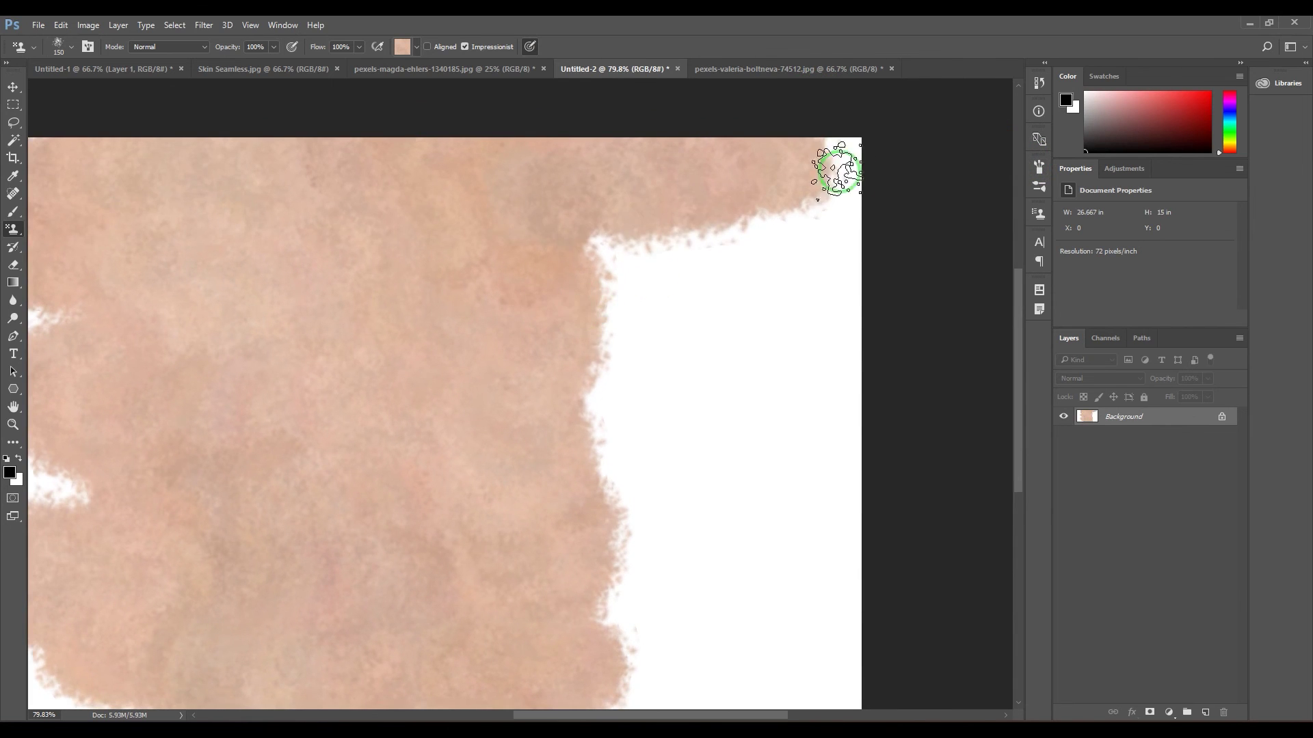
pyautogui.moveTo(851, 168)
pyautogui.mouseDown()
pyautogui.moveTo(745, 304)
pyautogui.moveTo(683, 355)
pyautogui.mouseUp()
pyautogui.moveTo(812, 142)
pyautogui.mouseDown()
pyautogui.moveTo(835, 402)
pyautogui.moveTo(650, 486)
pyautogui.mouseUp()
pyautogui.scroll(-3, 650, 487)
pyautogui.hscroll(-2, 651, 486)
pyautogui.moveTo(947, 270)
pyautogui.mouseDown()
pyautogui.moveTo(850, 445)
pyautogui.moveTo(674, 598)
pyautogui.moveTo(859, 547)
pyautogui.moveTo(684, 533)
pyautogui.mouseUp()
# - Fill the lower white area and remaining canvas edges with skin texture
pyautogui.moveTo(497, 571)
pyautogui.mouseDown()
pyautogui.moveTo(864, 524)
pyautogui.moveTo(571, 568)
pyautogui.moveTo(465, 504)
pyautogui.moveTo(521, 395)
pyautogui.moveTo(384, 290)
pyautogui.moveTo(348, 378)
pyautogui.moveTo(298, 199)
pyautogui.moveTo(311, 377)
pyautogui.moveTo(185, 299)
pyautogui.moveTo(381, 191)
pyautogui.moveTo(357, 205)
pyautogui.moveTo(250, 173)
pyautogui.mouseUp()
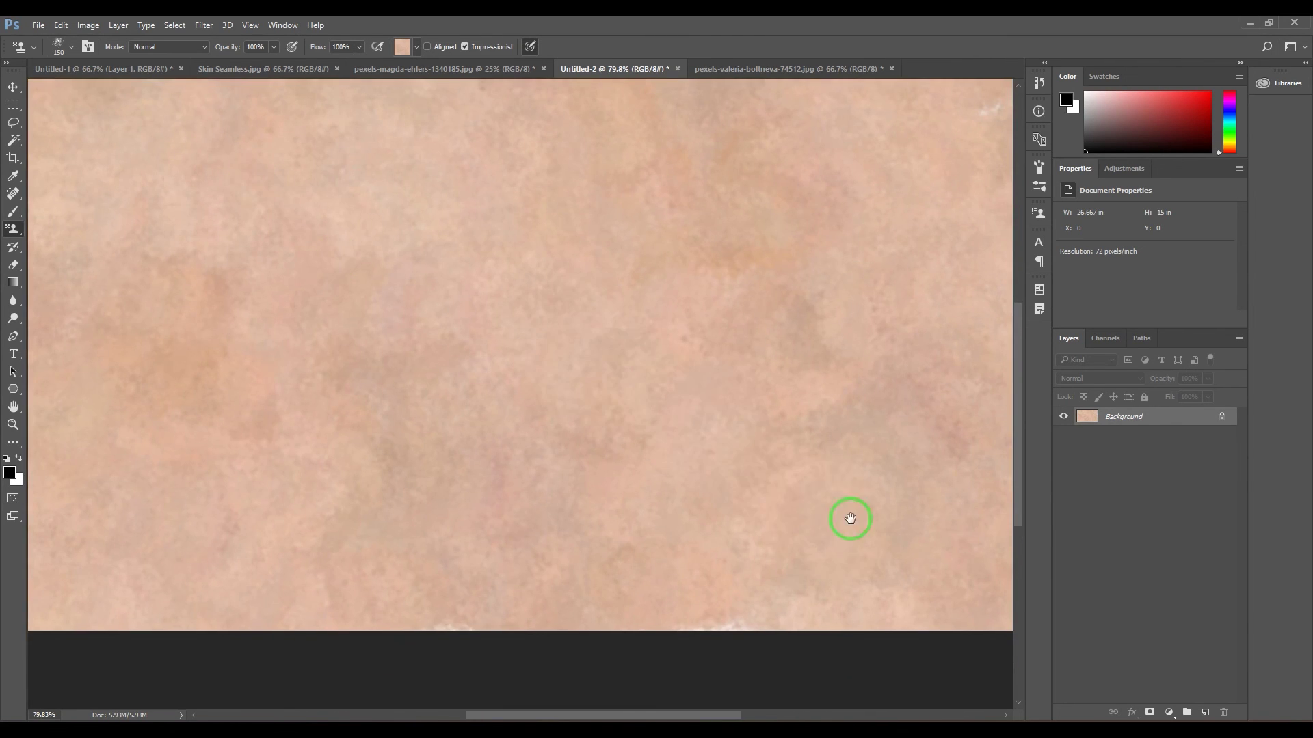
pyautogui.moveTo(859, 499); pyautogui.dragTo(791, 499)
pyautogui.scroll(2, 821, 436)
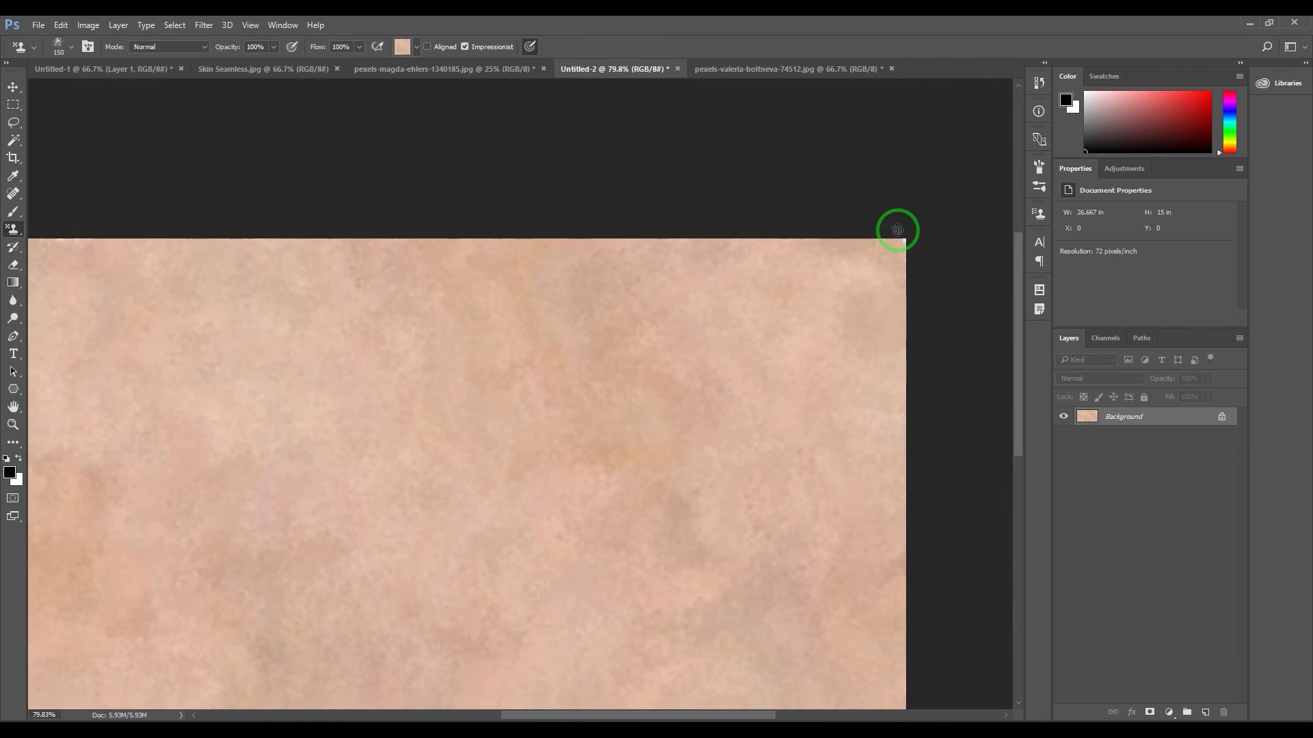
pyautogui.hscroll(-4, 629, 237)
pyautogui.scroll(-2, 630, 237)
pyautogui.click(400, 47)
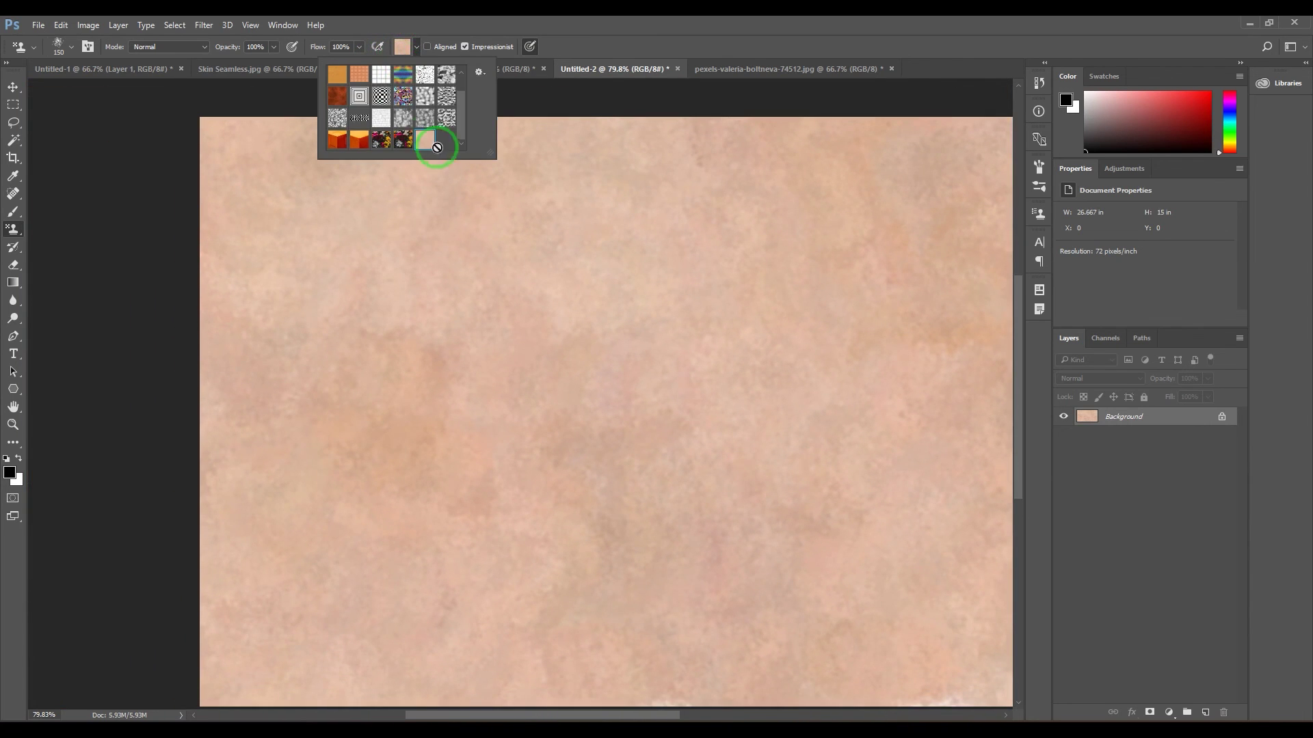